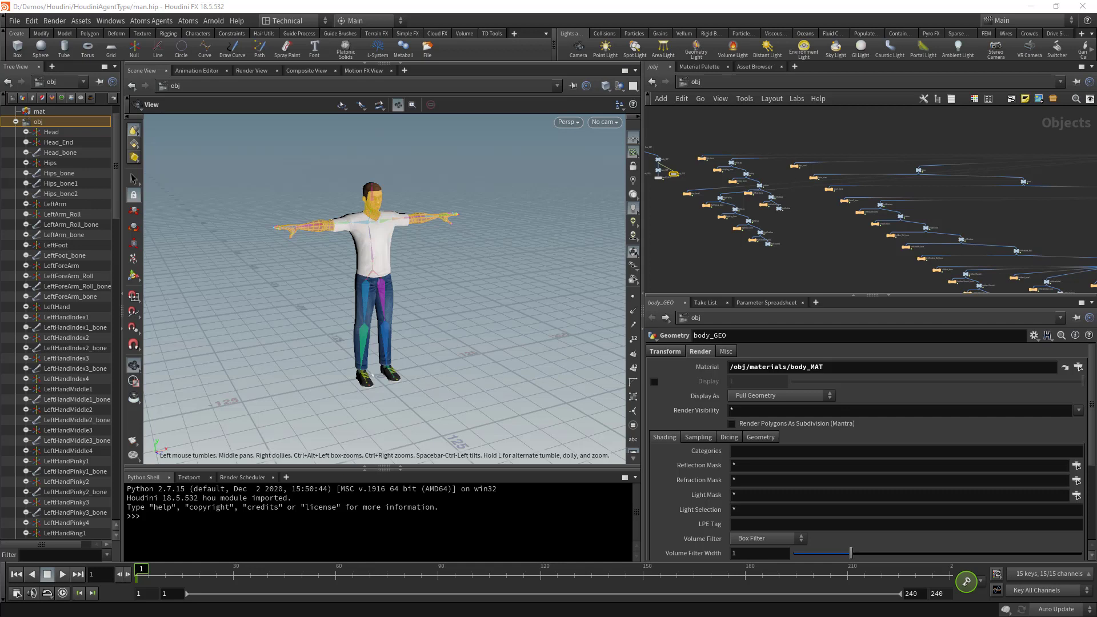
Step: Select the character's geometry nodes and show the Hips node's parameters
scroll(800, 251, "up", 1)
scroll(748, 200, "up", 5)
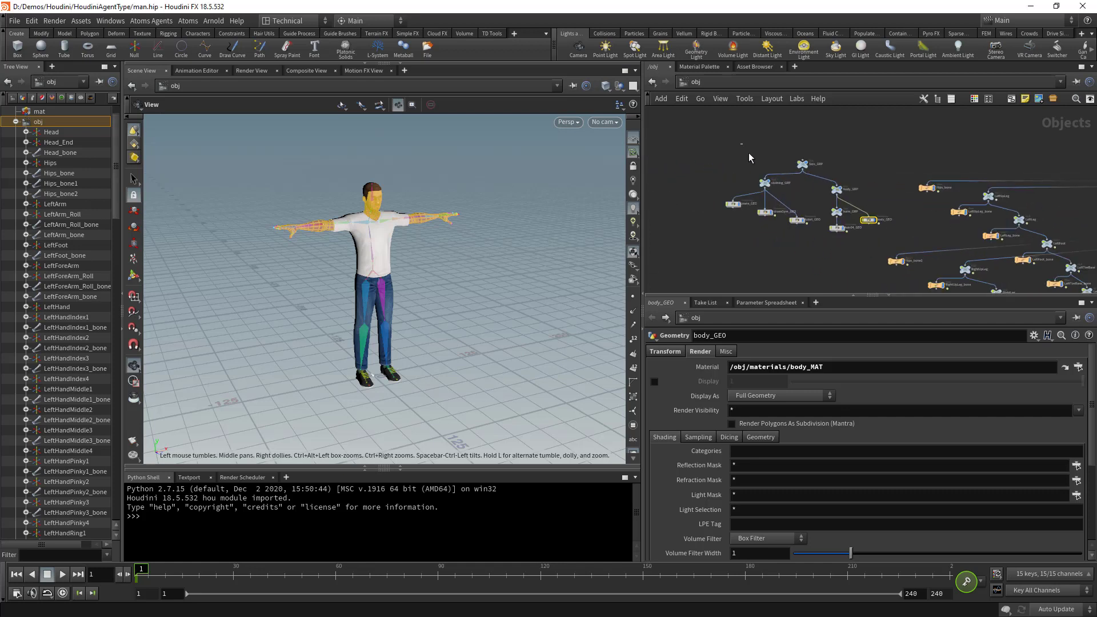
left_click_drag(742, 144, 837, 244)
scroll(828, 228, "down", 3)
middle_click_drag(828, 228, 957, 191)
scroll(948, 190, "down", 2)
left_click(934, 163)
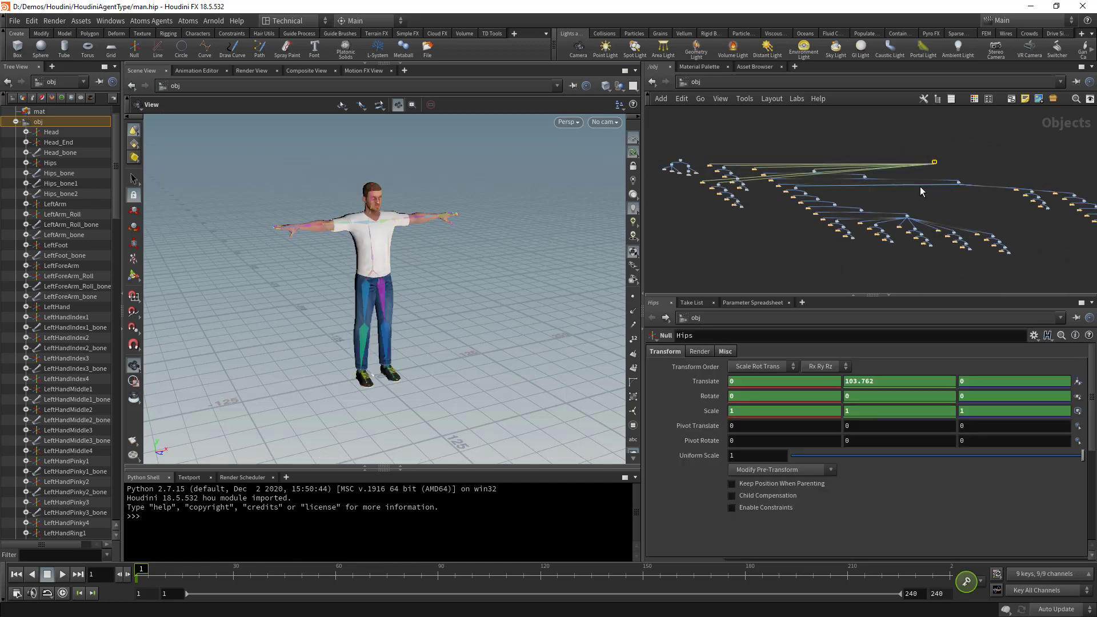
Step: Select body_GEO and jump to its body_MAT material, with base colour man_body_euro.png
scroll(919, 189, "down", 2)
middle_click_drag(948, 177, 891, 194)
middle_click_drag(686, 172, 867, 205)
scroll(868, 206, "up", 1)
scroll(868, 205, "up", 4)
left_click(871, 198)
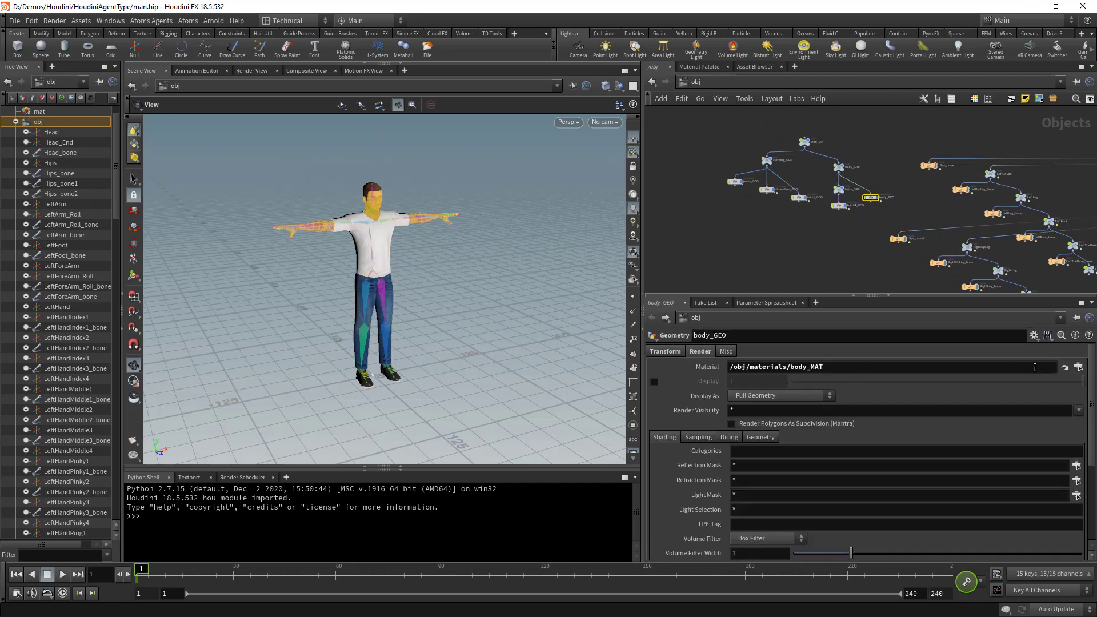
left_click(1065, 367)
scroll(885, 157, "up", 3)
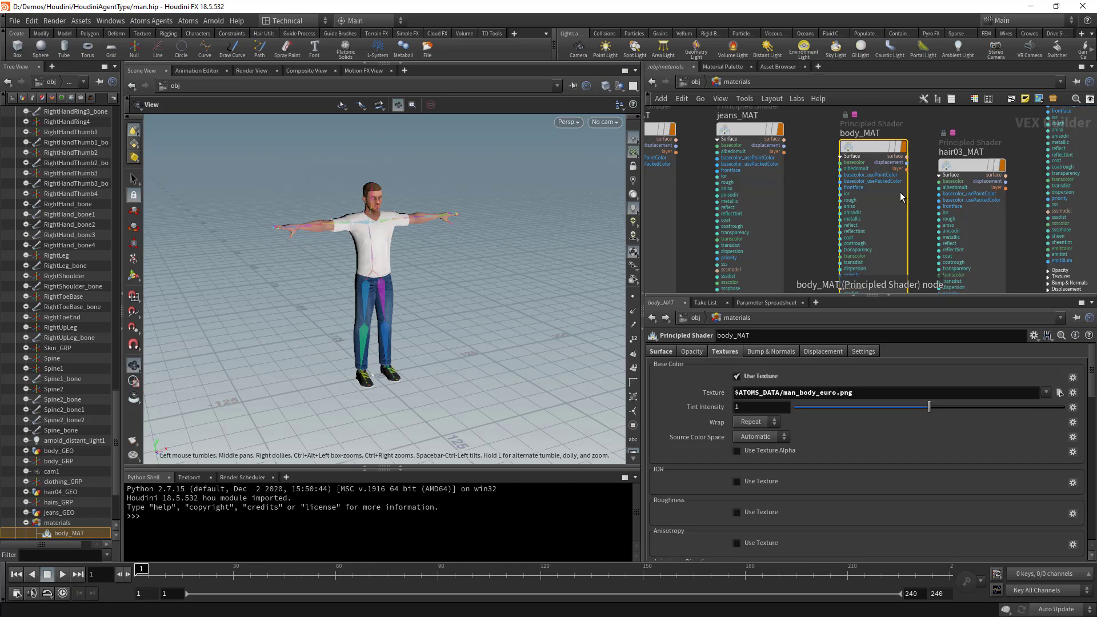
mouse_move(859, 151)
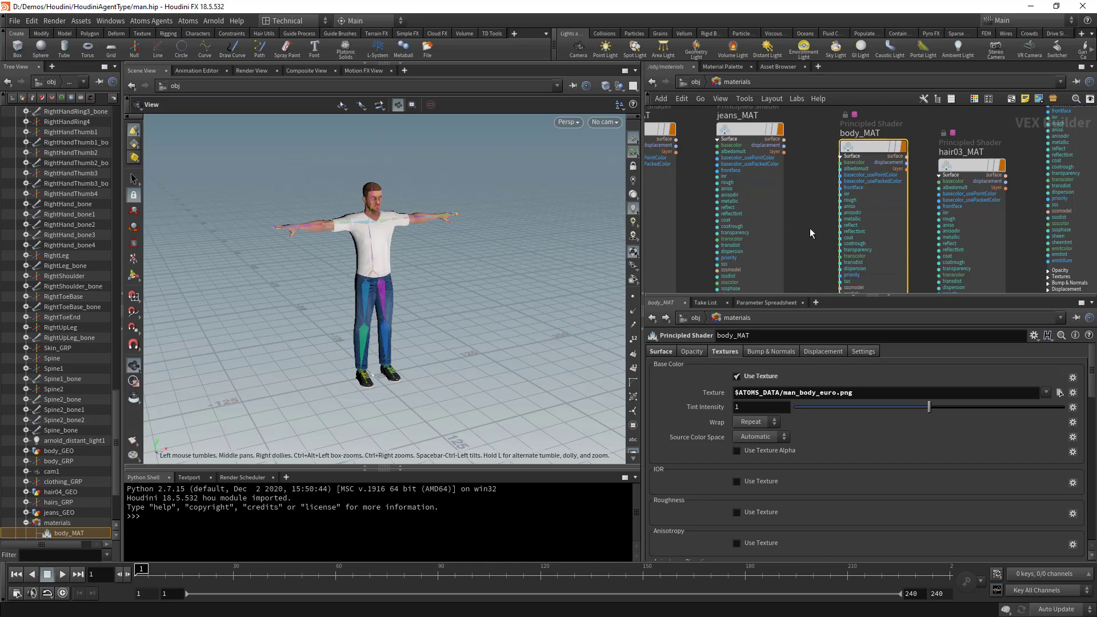
Step: Return to /obj with body_GEO's parameters and bring the bone hierarchy into view
mouse_move(881, 185)
left_click(653, 317)
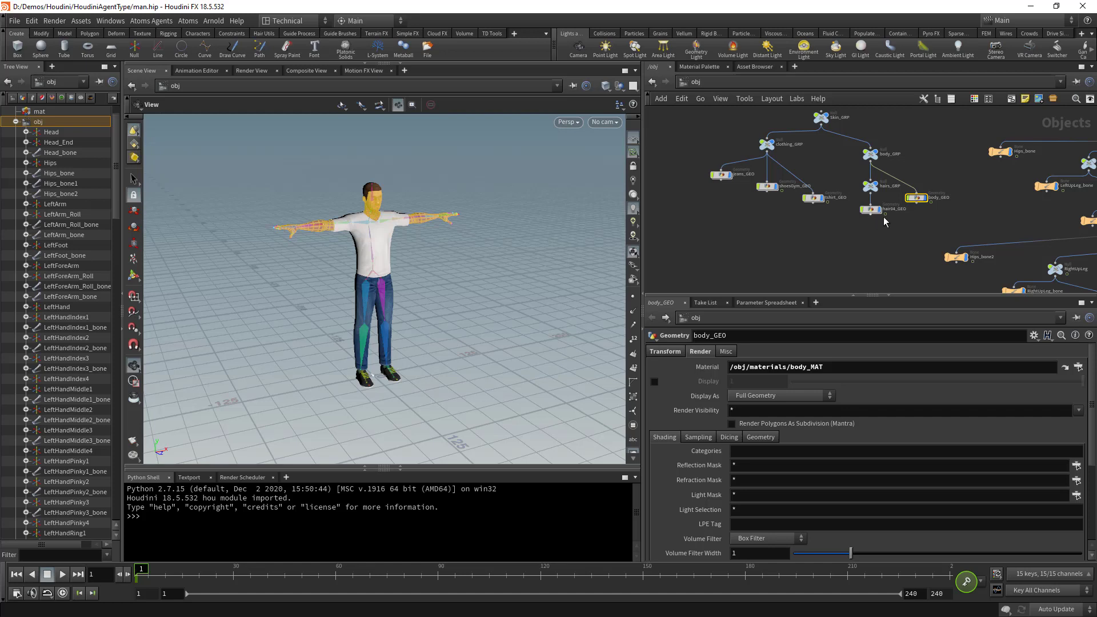
scroll(888, 220, "down", 3)
middle_click_drag(981, 208, 874, 171)
scroll(854, 173, "down", 3)
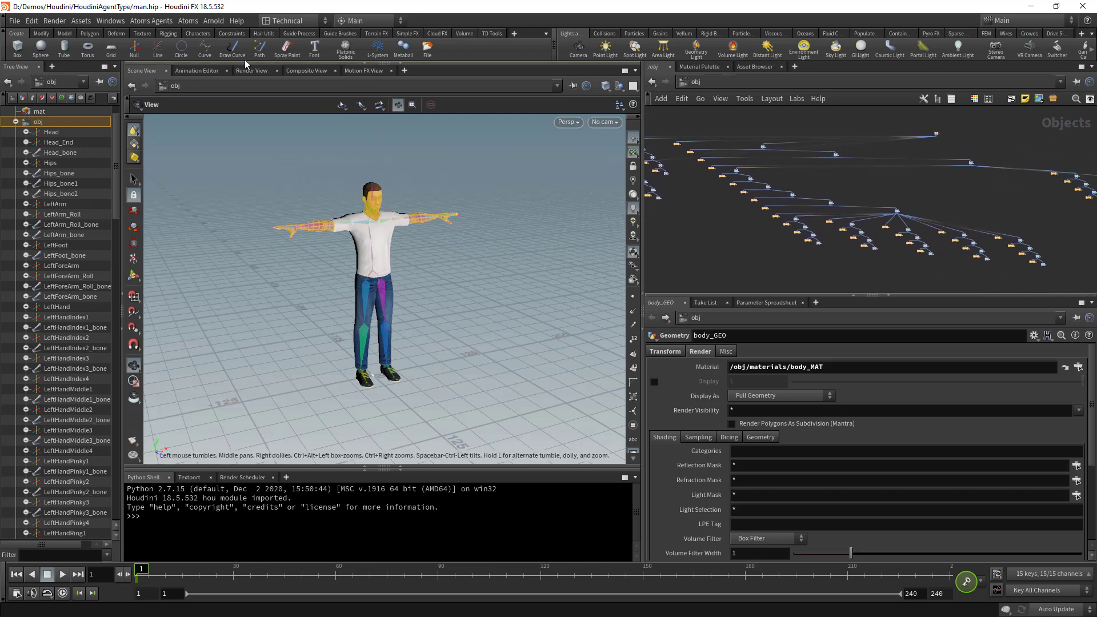
Step: Launch the Atoms Rig/Animation Exporter for root joint /obj/Hips, positioned at the left
left_click(187, 20)
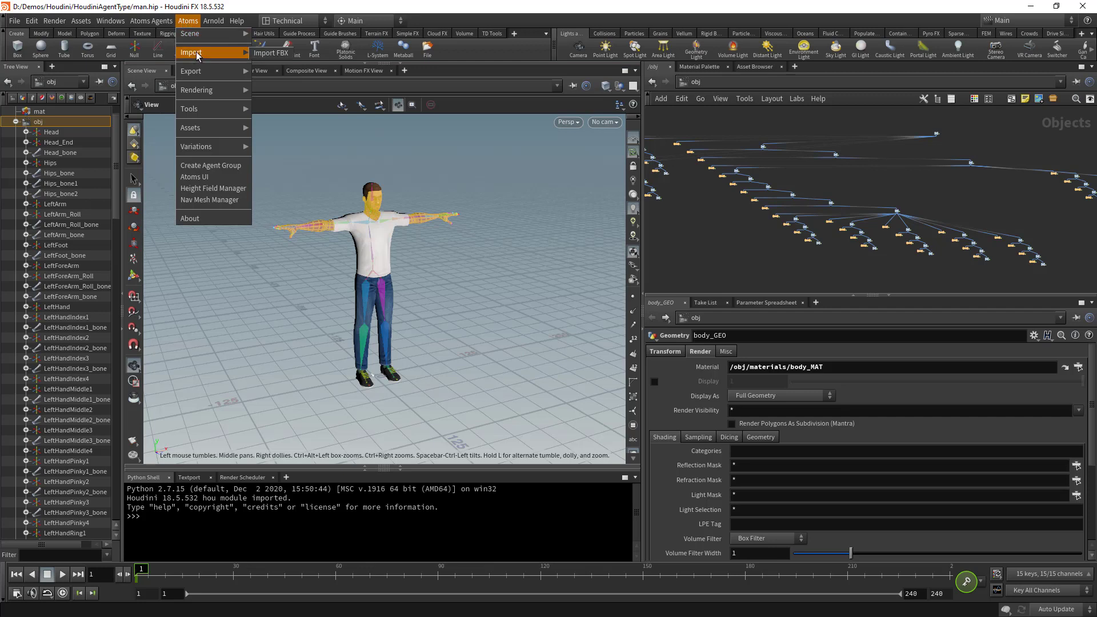
mouse_move(203, 72)
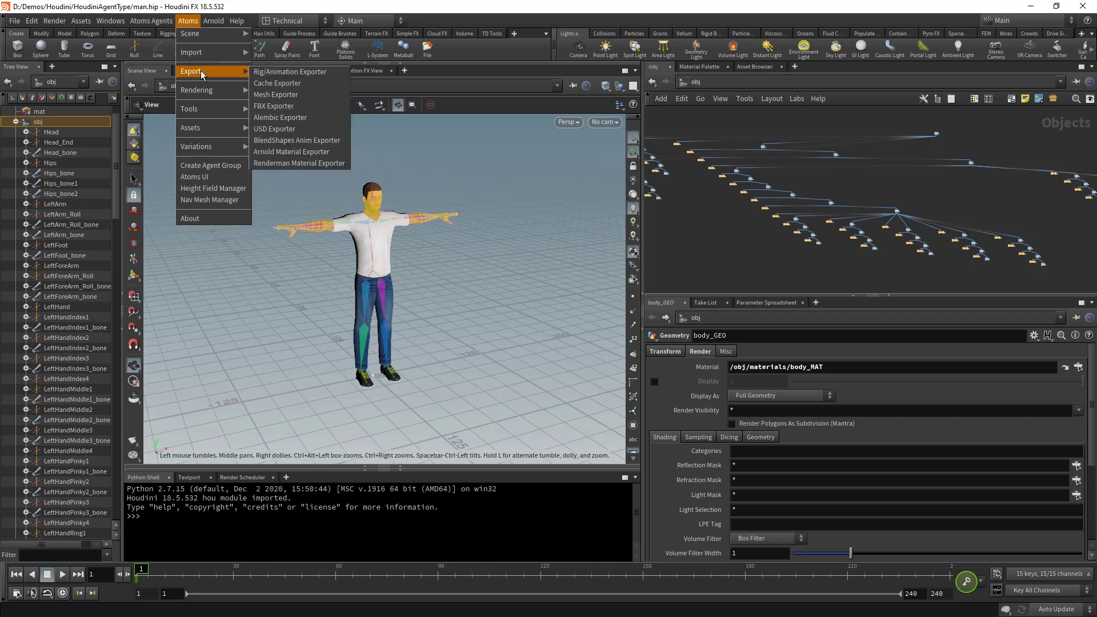
left_click(282, 72)
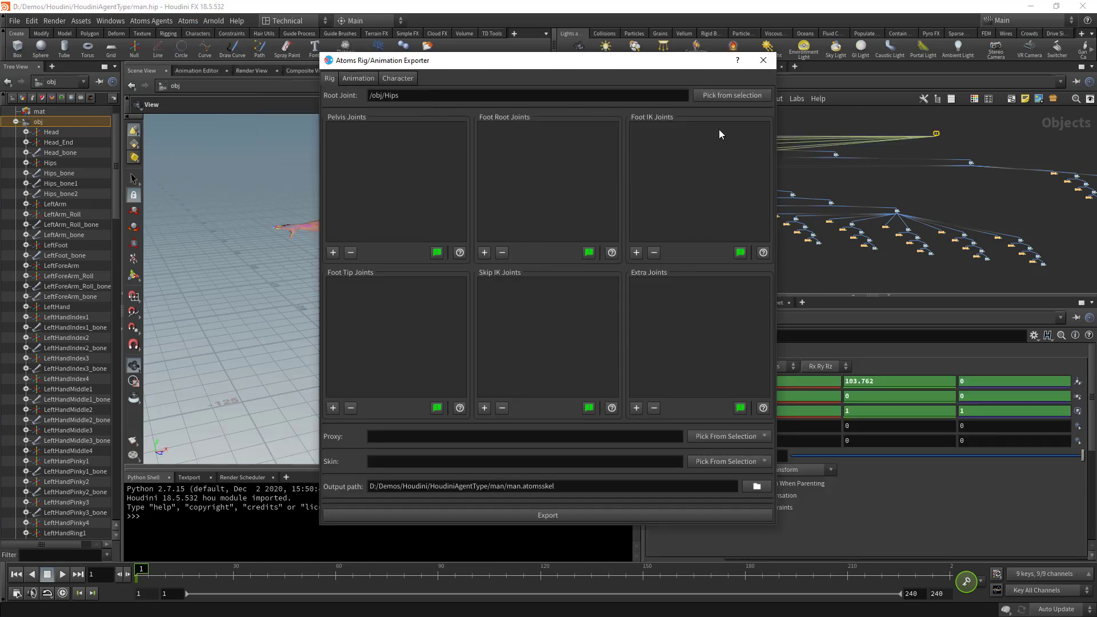
left_click(943, 140)
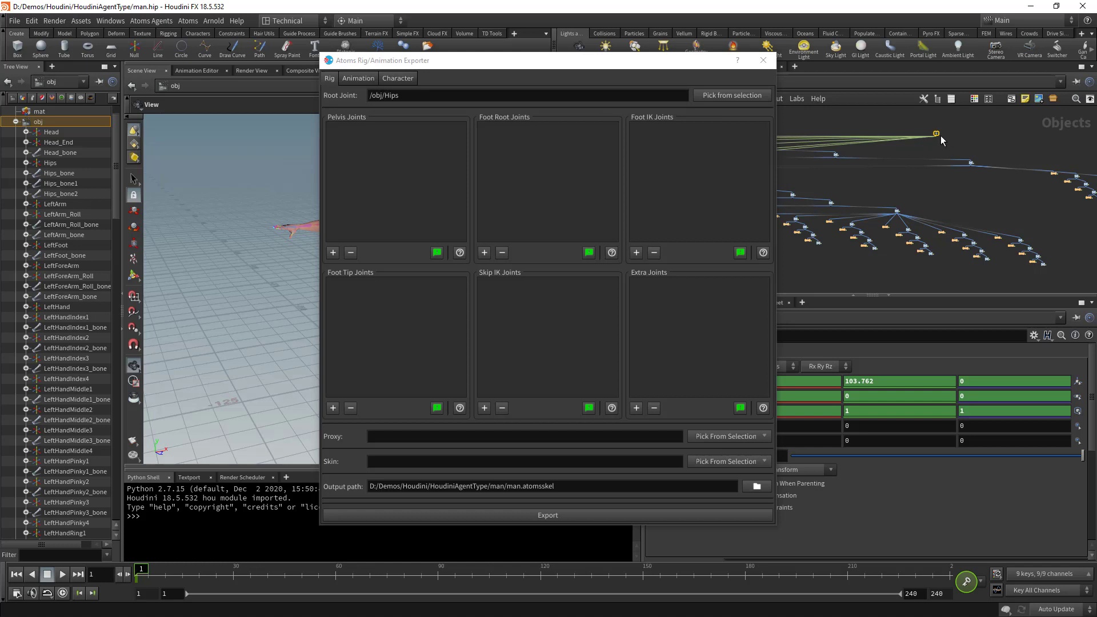
left_click(762, 97)
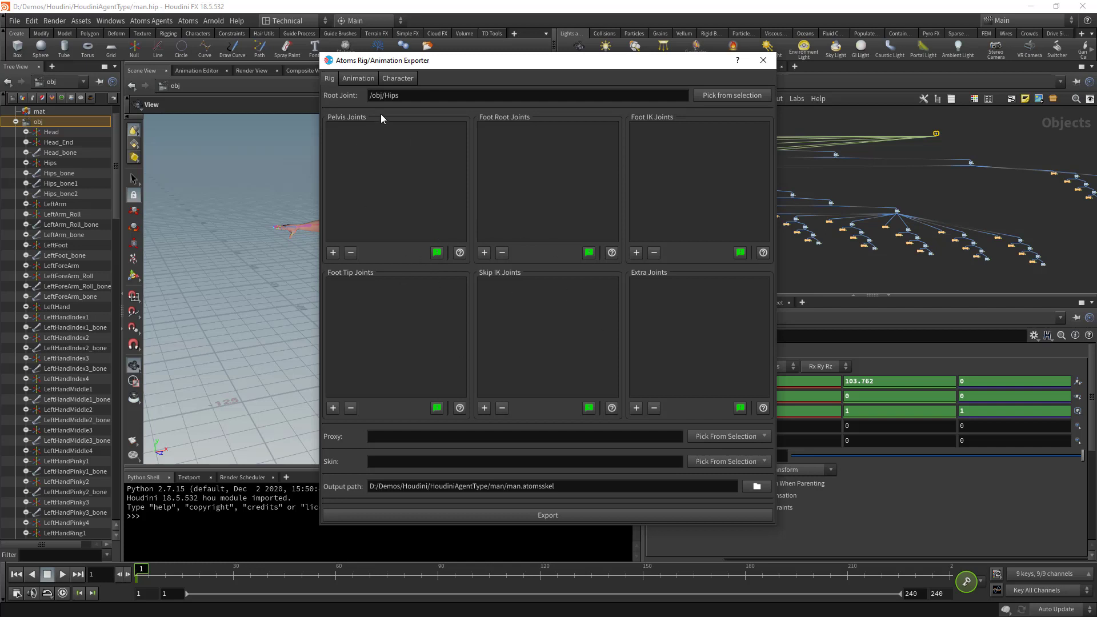
left_click_drag(386, 63, 190, 64)
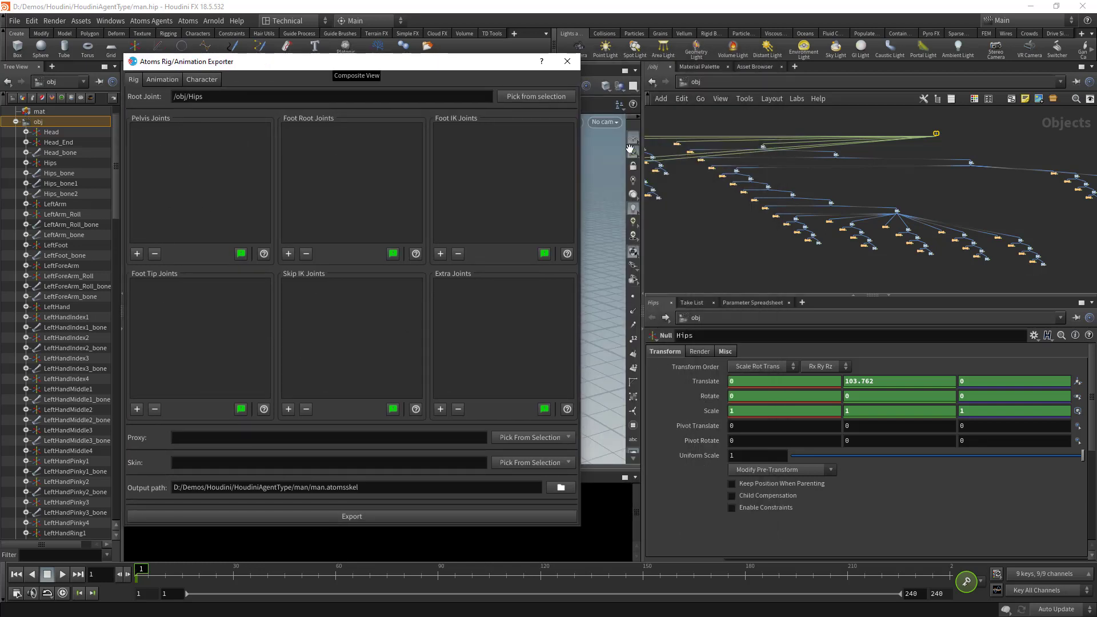
scroll(936, 140, "up", 2)
scroll(897, 155, "up", 2)
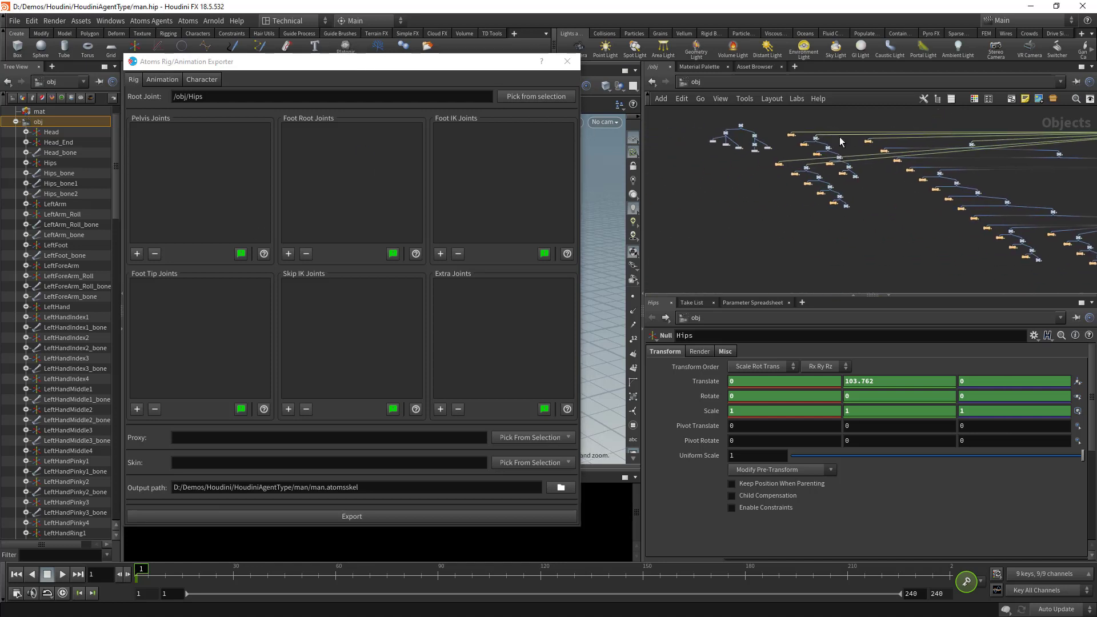
Step: Add Hips as the exporter's pelvis joint and move the exporter aside
left_click(137, 253)
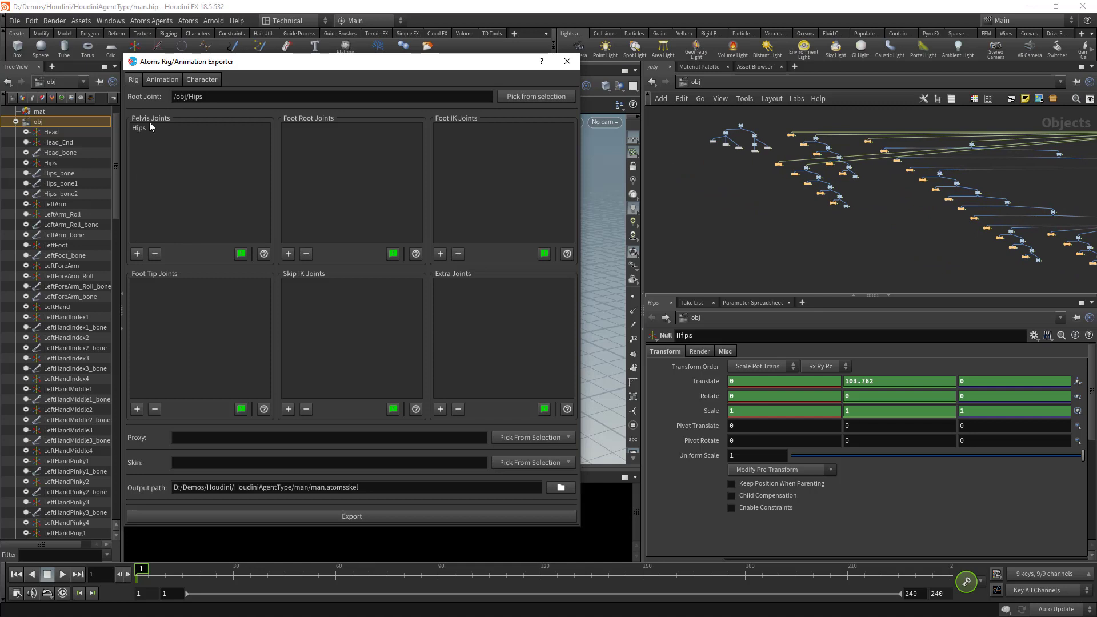
scroll(813, 153, "up", 2)
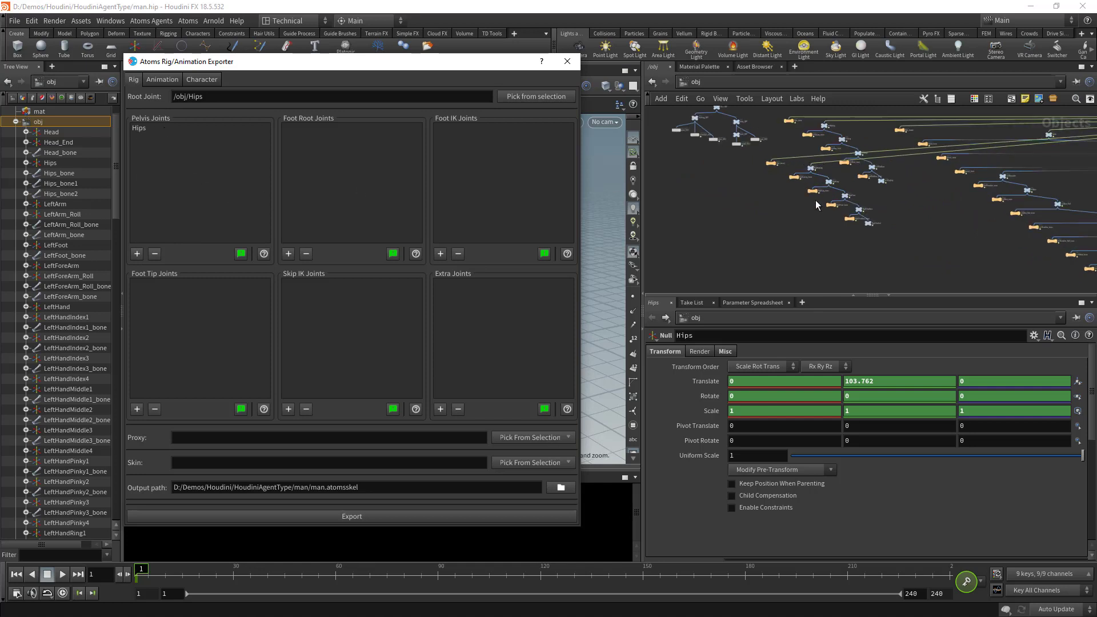
left_click_drag(400, 61, 499, 82)
scroll(881, 207, "up", 3)
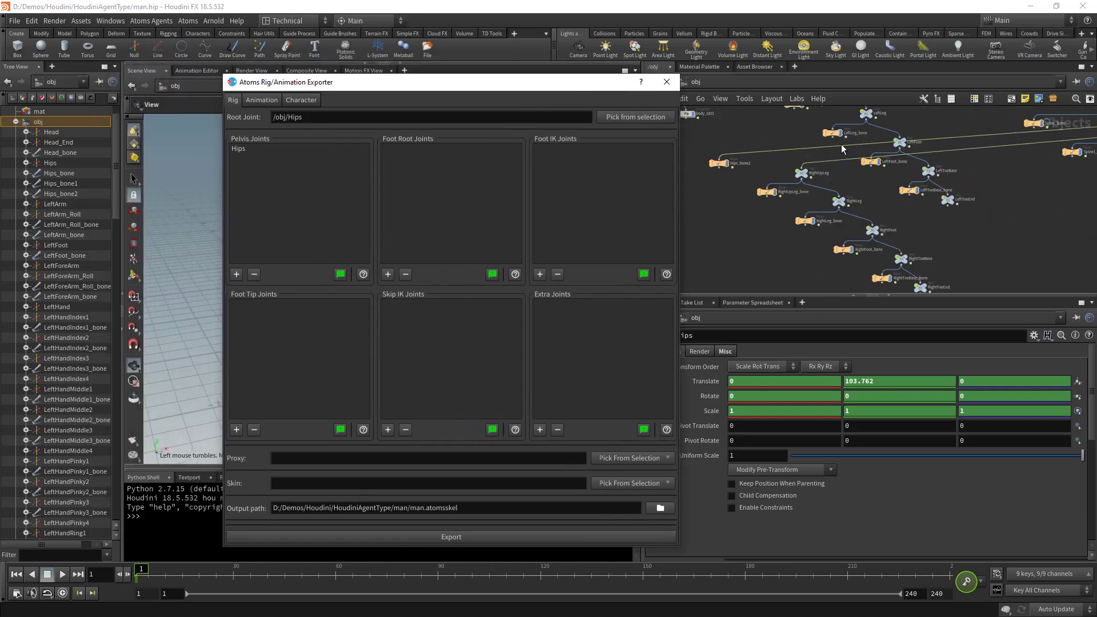
Step: Add LeftUpLeg and RightUpLeg as the exporter's foot root joints
left_click(868, 164)
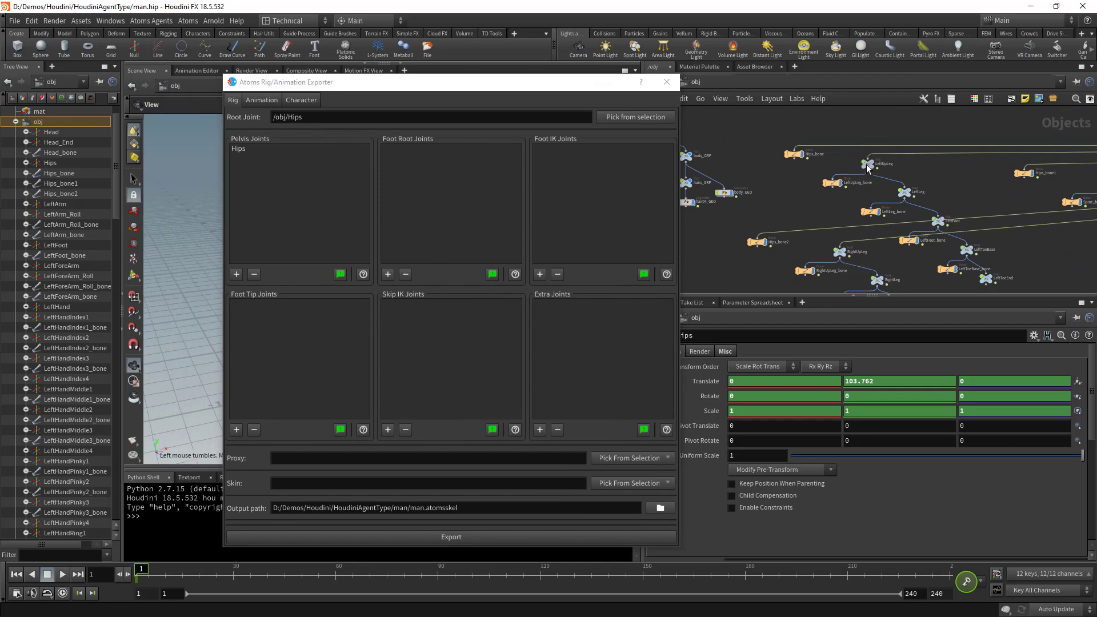
left_click(839, 253, "shift")
left_click_drag(529, 85, 808, 108)
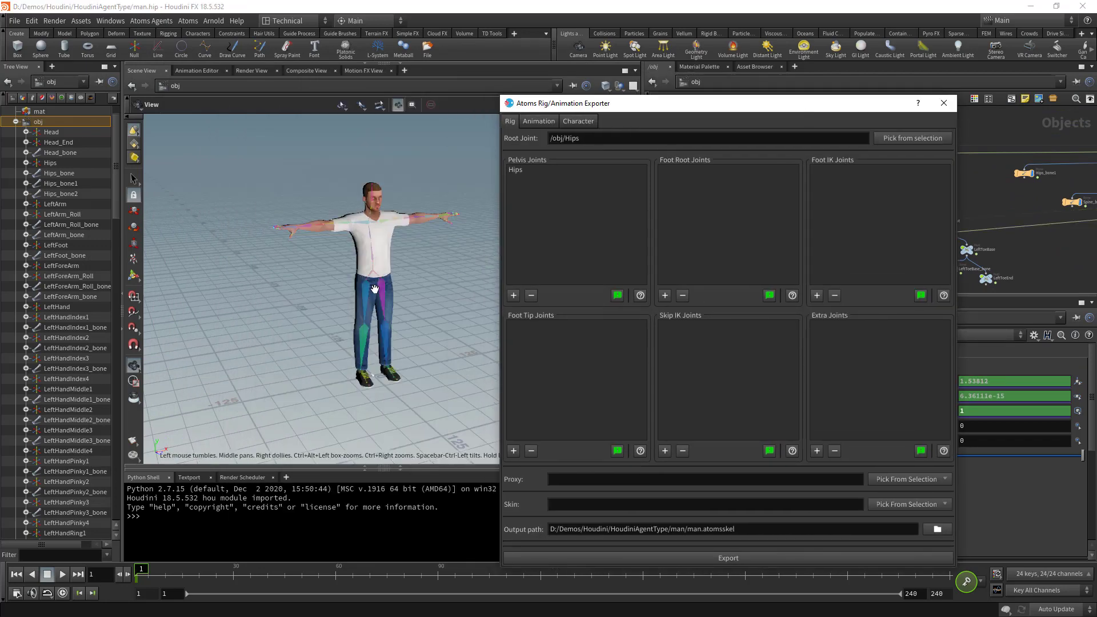
left_click(665, 296)
left_click_drag(722, 109, 539, 99)
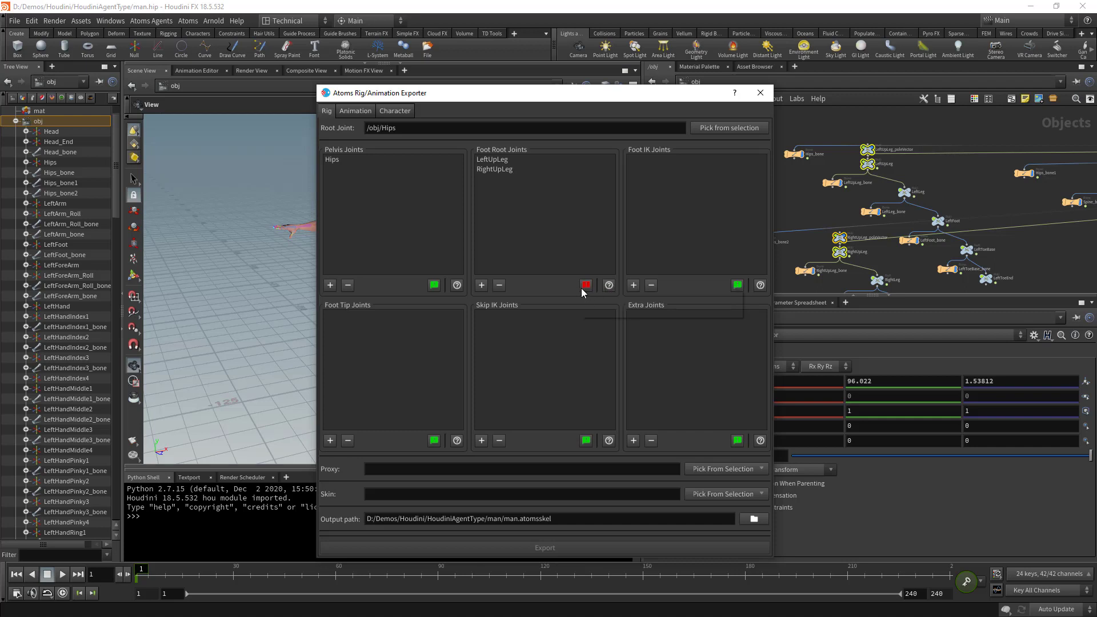
mouse_move(586, 287)
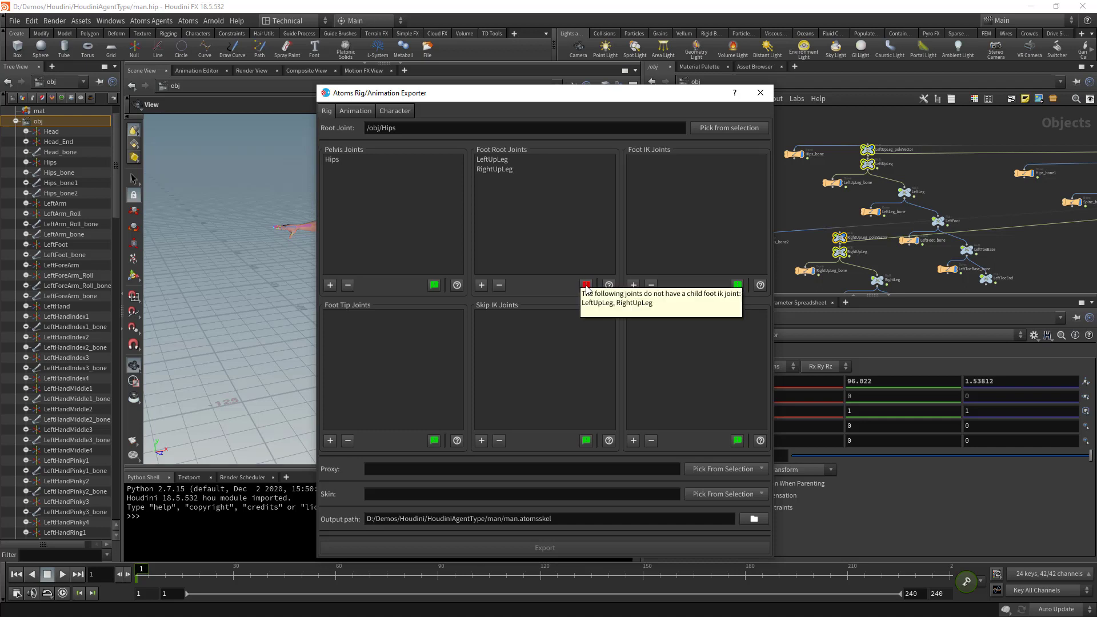
Step: Add RightFoot and LeftFoot as foot IK joints, clearing the foot-root warning
left_click_drag(650, 100, 418, 89)
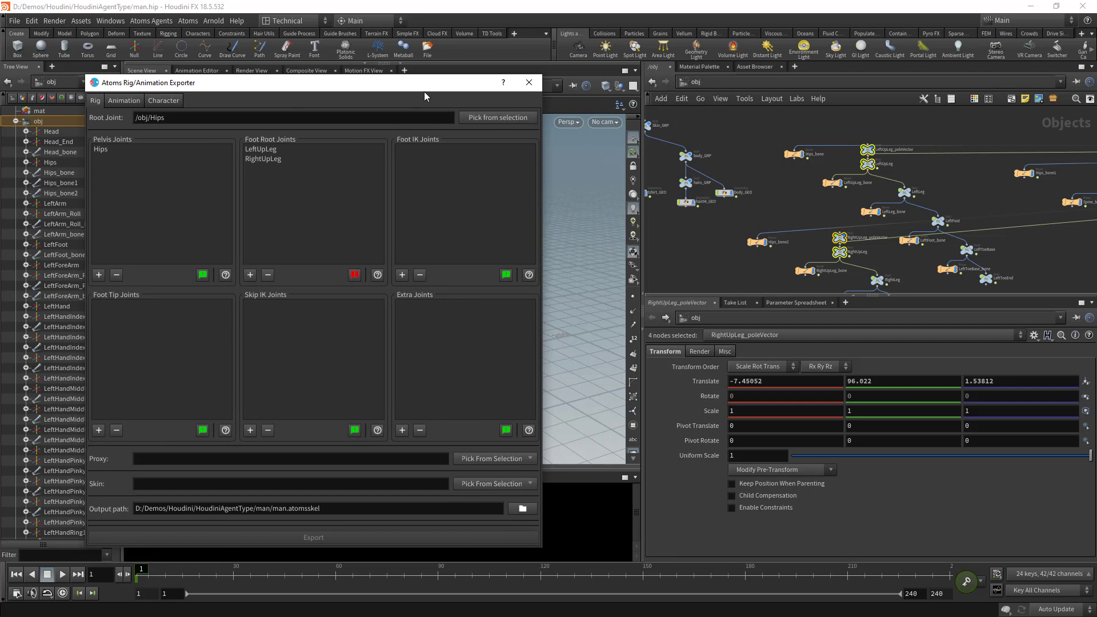
left_click_drag(420, 90, 363, 92)
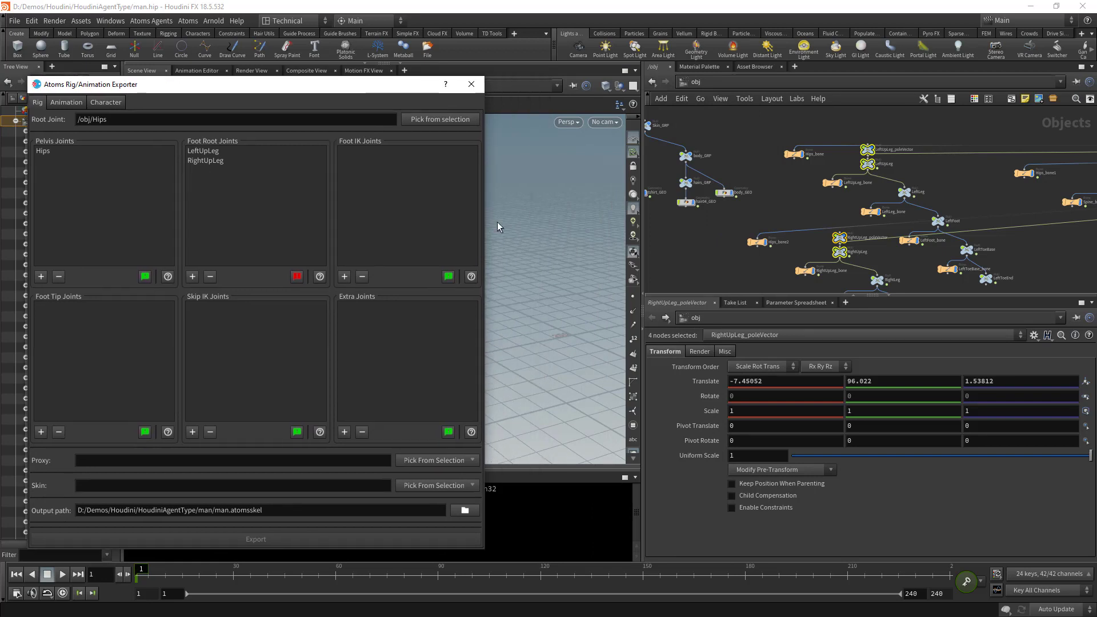
middle_click_drag(856, 195, 806, 107)
scroll(860, 217, "up", 3)
left_click(861, 223)
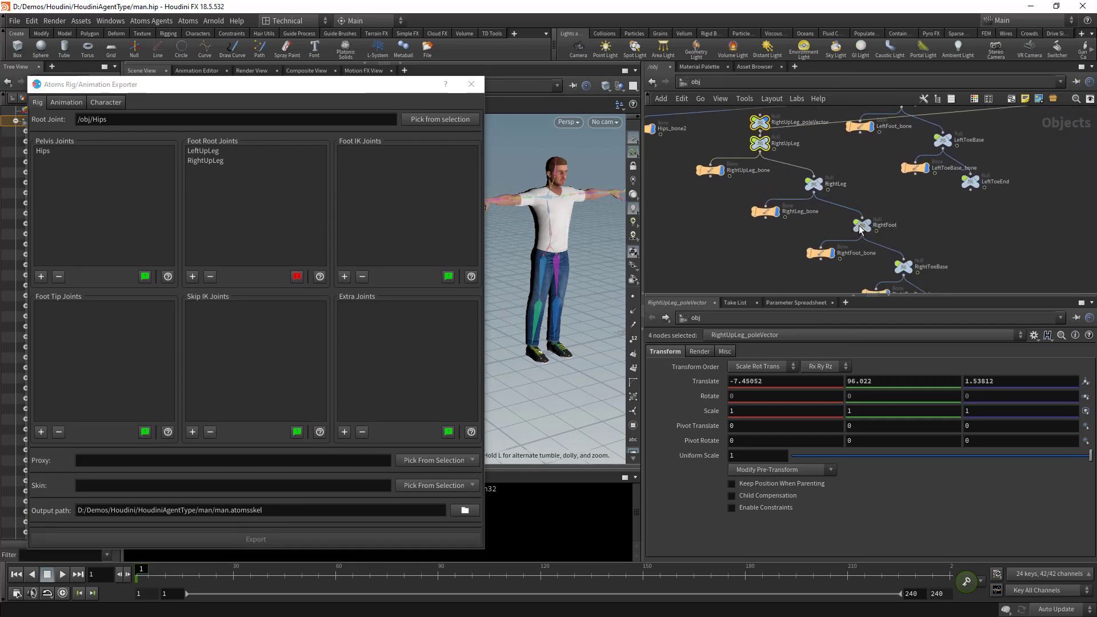
middle_click_drag(1014, 187, 1029, 235)
left_click(917, 146, "shift")
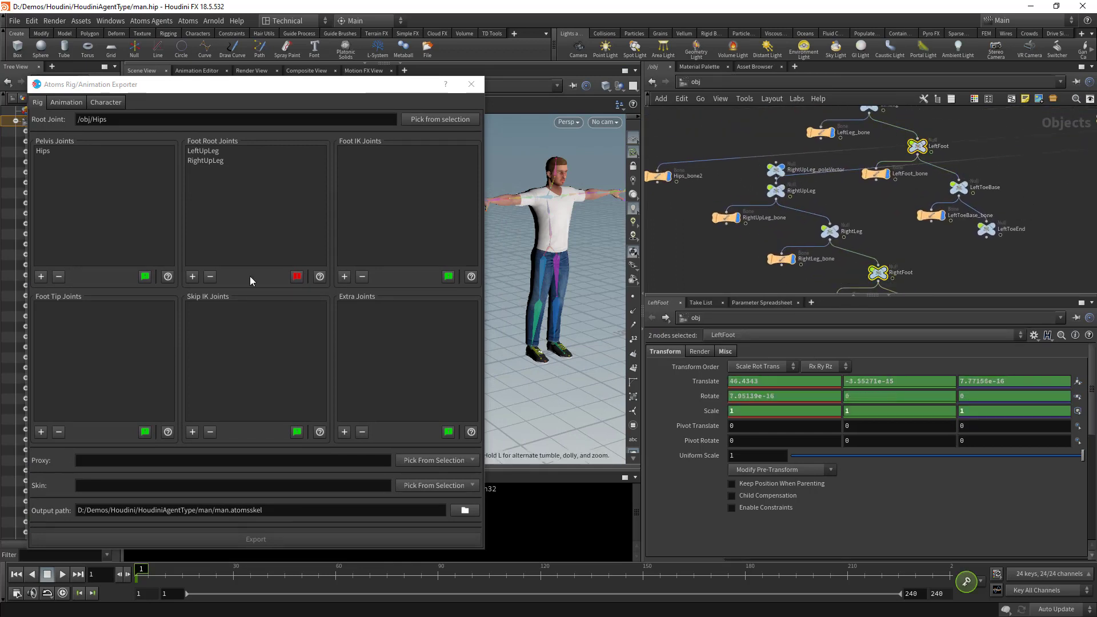
left_click(345, 277)
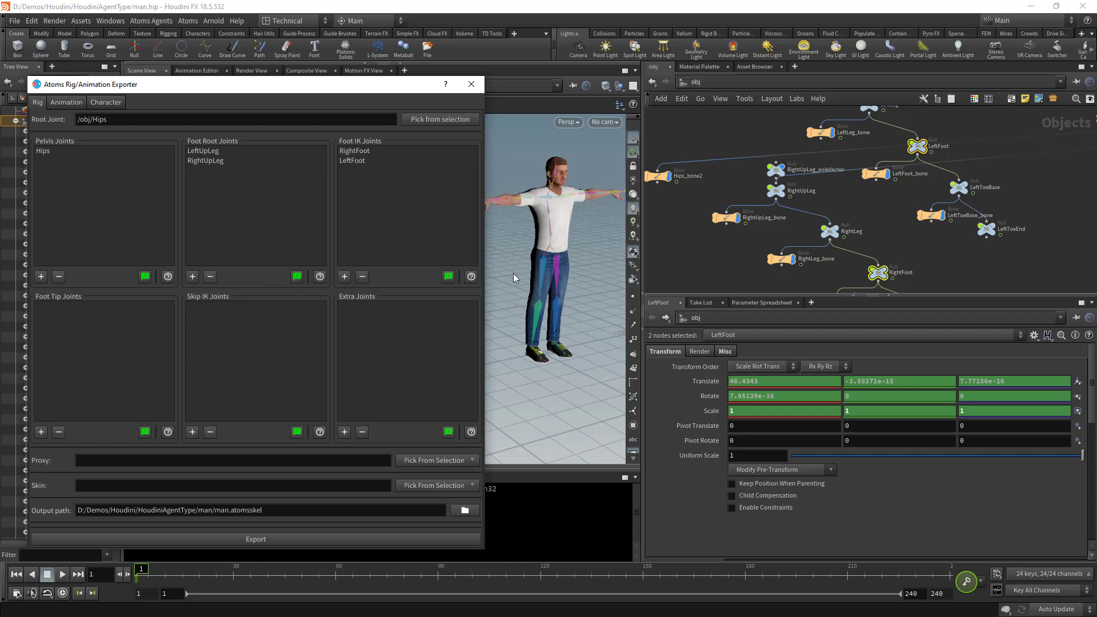
Step: Add RightToeBase and LeftToeBase as foot tip joints and check the feet in the viewport
middle_click_drag(930, 242, 917, 184)
left_click(907, 256)
left_click(946, 129, "shift")
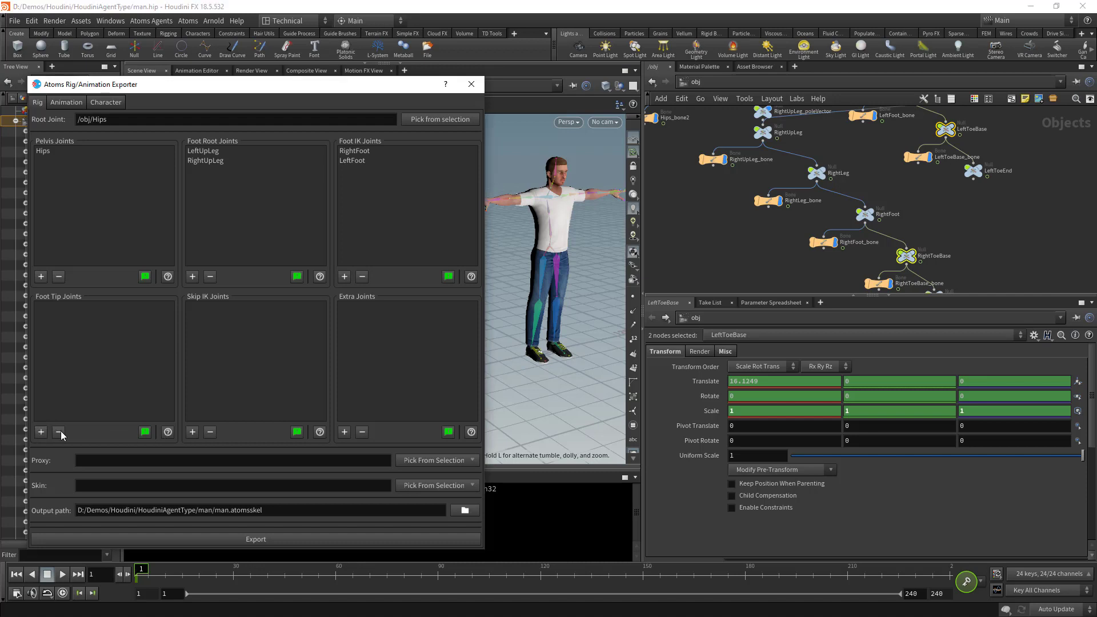
left_click(41, 432)
scroll(580, 362, "up", 5)
scroll(564, 318, "up", 4)
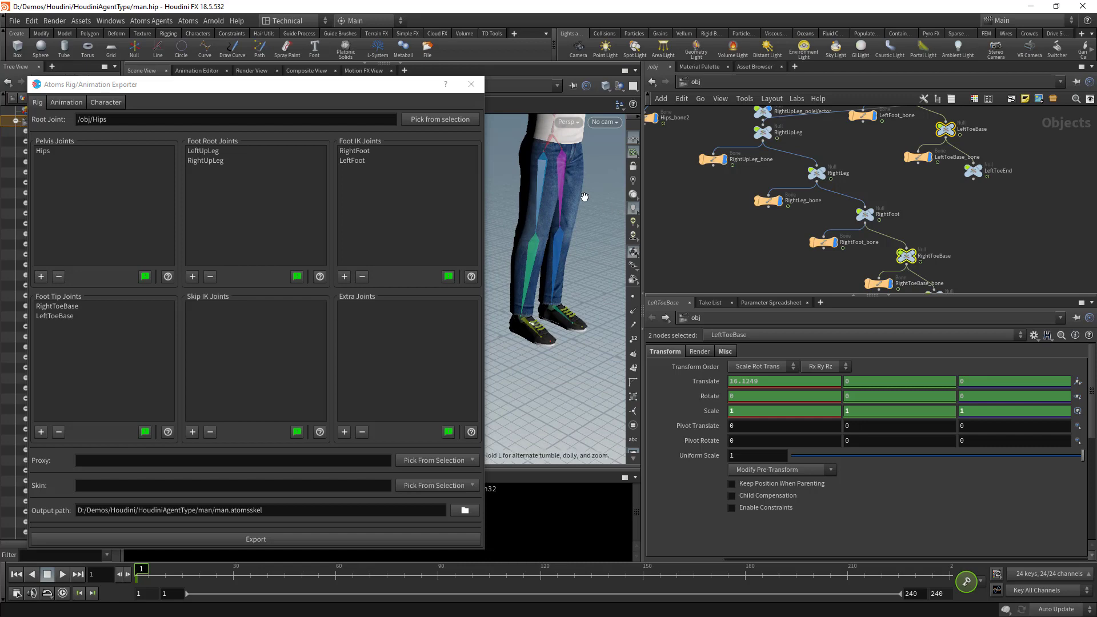
scroll(588, 204, "up", 1)
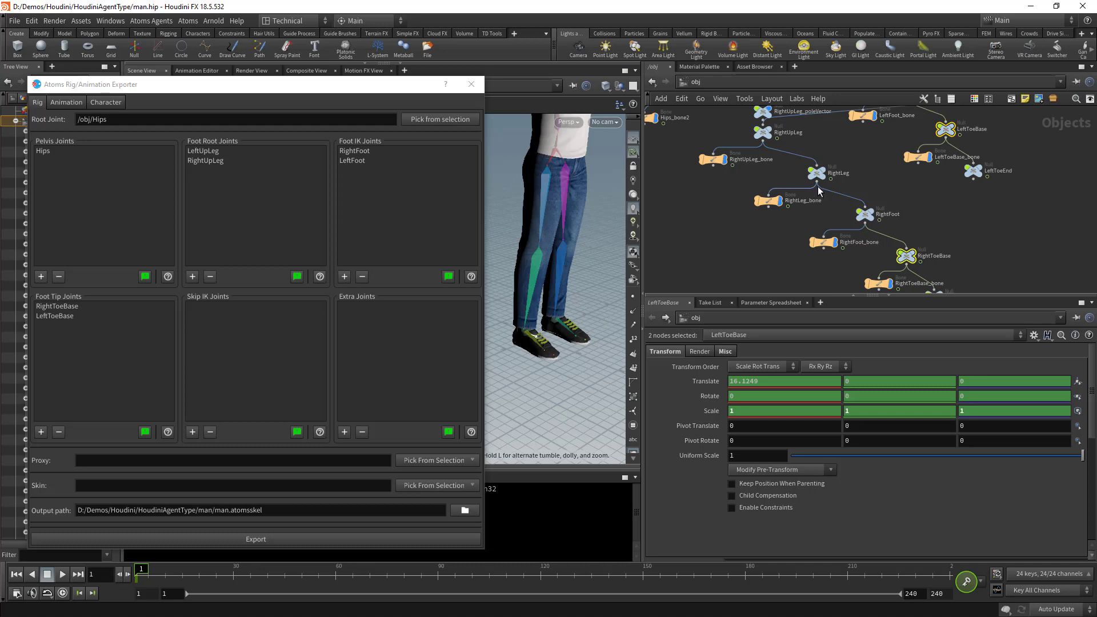
scroll(540, 222, "down", 5)
scroll(550, 210, "down", 3)
left_click_drag(551, 214, 526, 222)
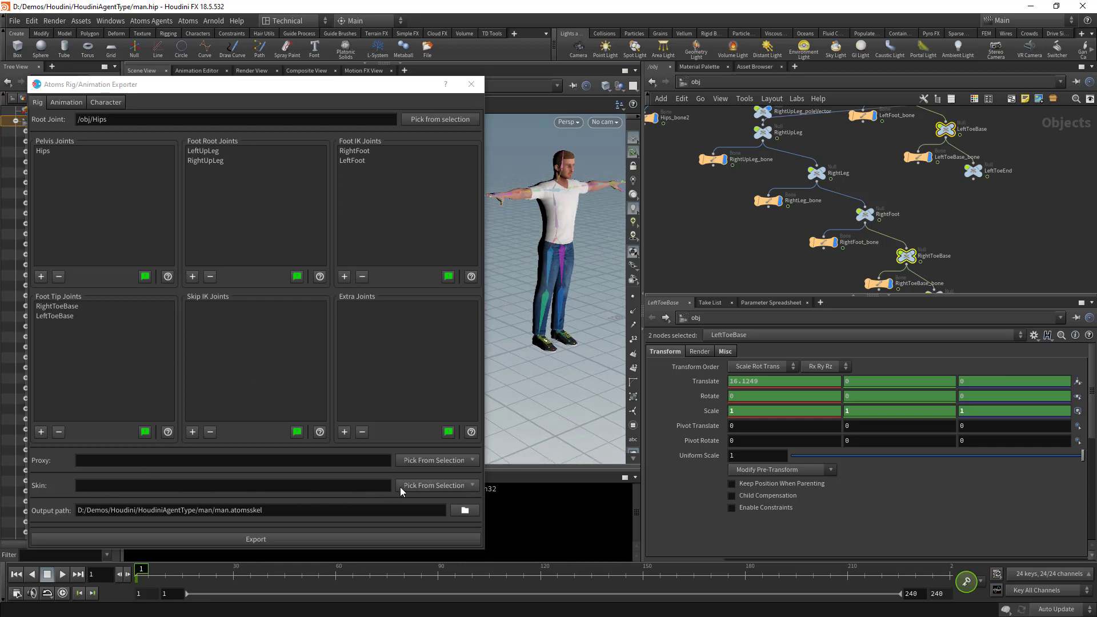
Step: Set the exporter's skin to /obj/Skin_GRP from the current selection
scroll(748, 206, "down", 2)
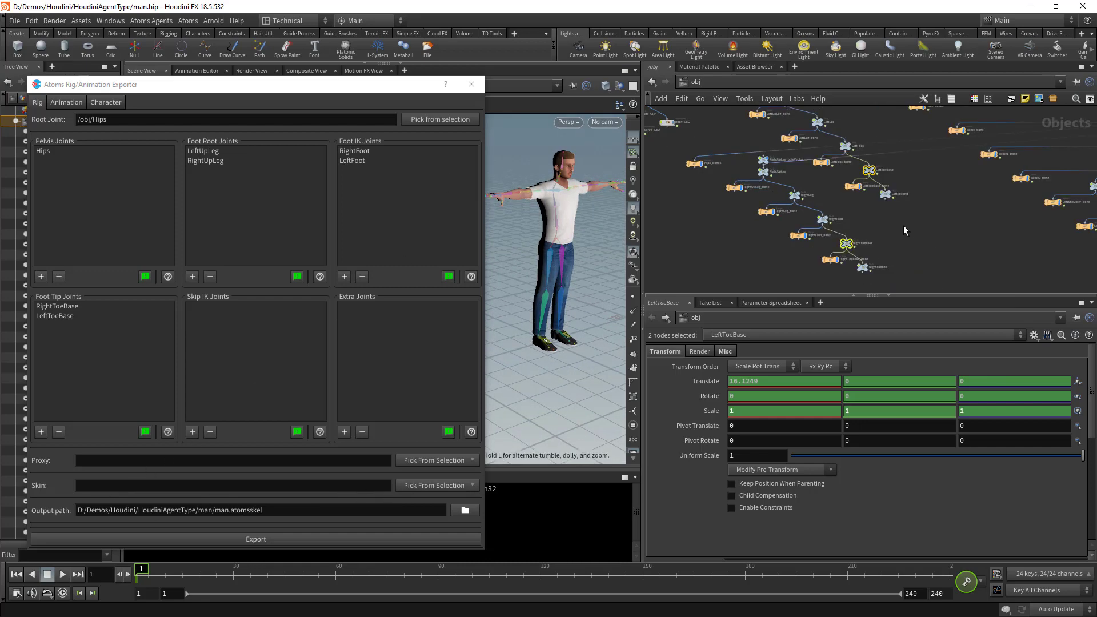
middle_click_drag(751, 192, 1039, 295)
left_click(848, 129)
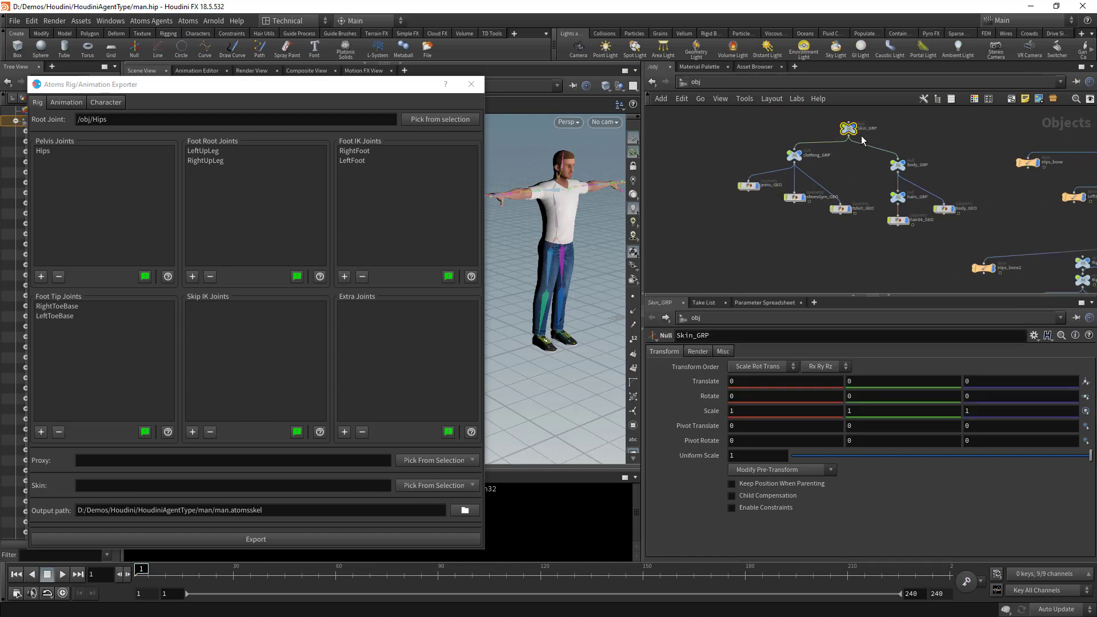
left_click(457, 485)
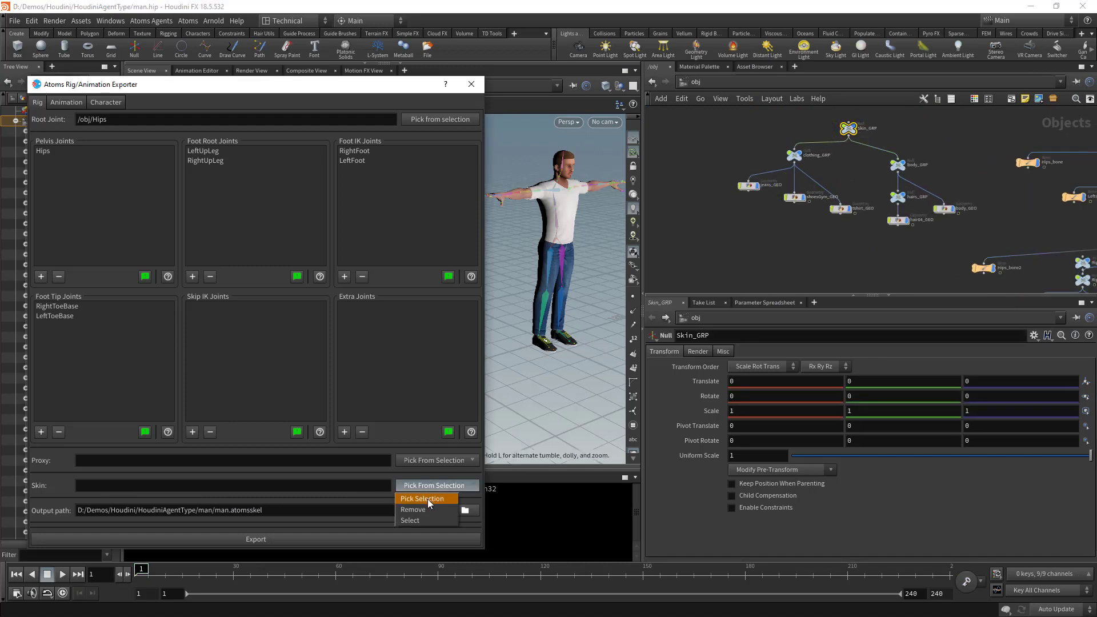
left_click(425, 498)
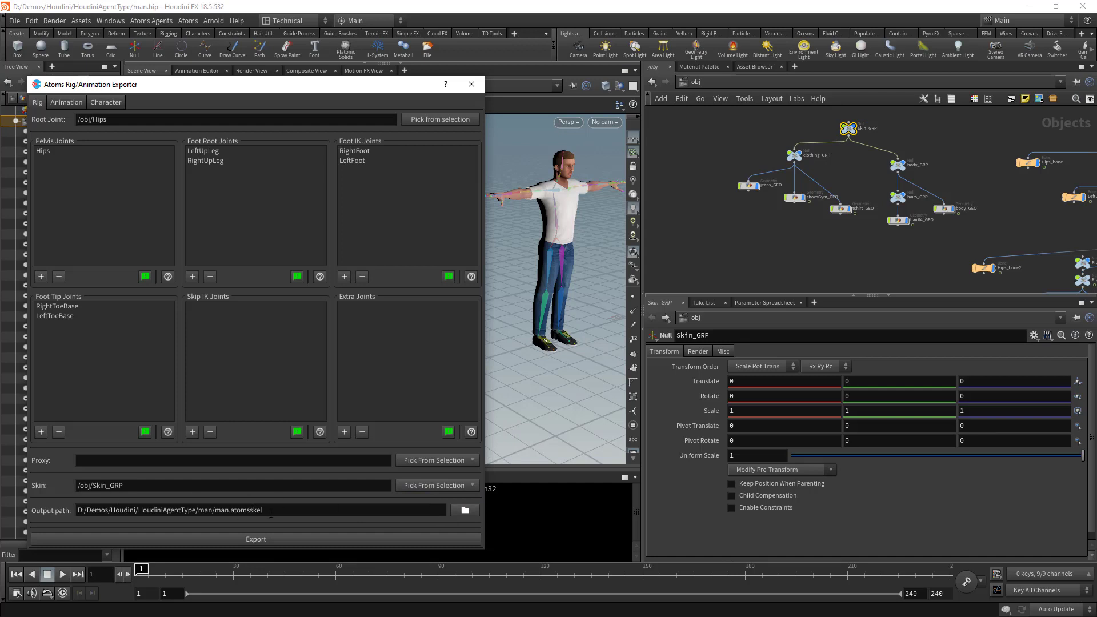
Step: Export the skeleton and skin, then confirm man.atomsskel and man_skin.geos in the man folder
left_click(289, 540)
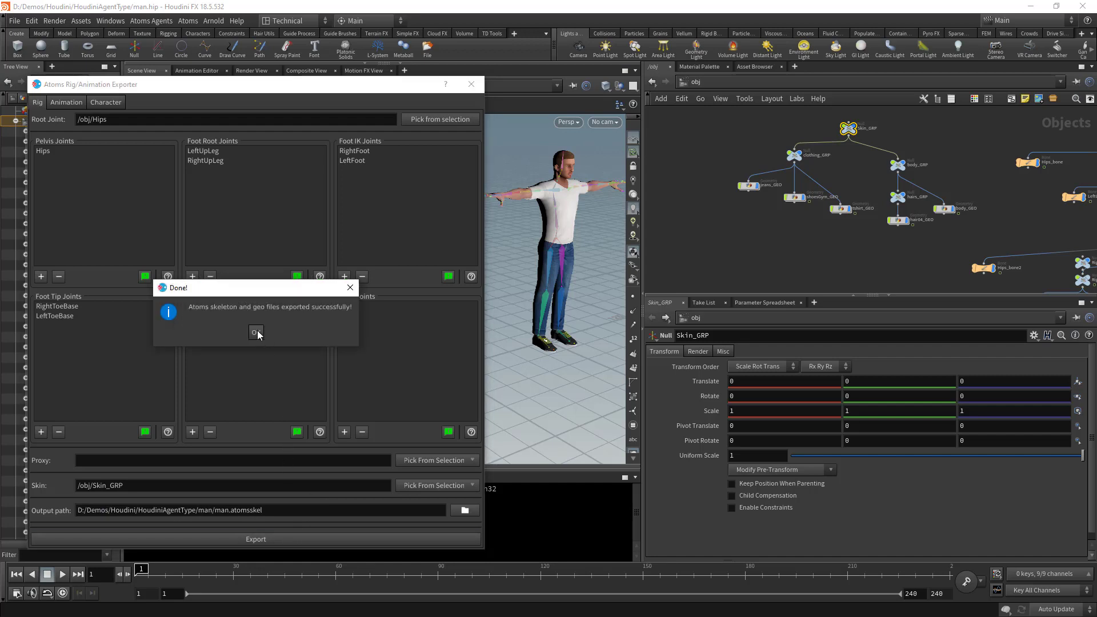
left_click(256, 333)
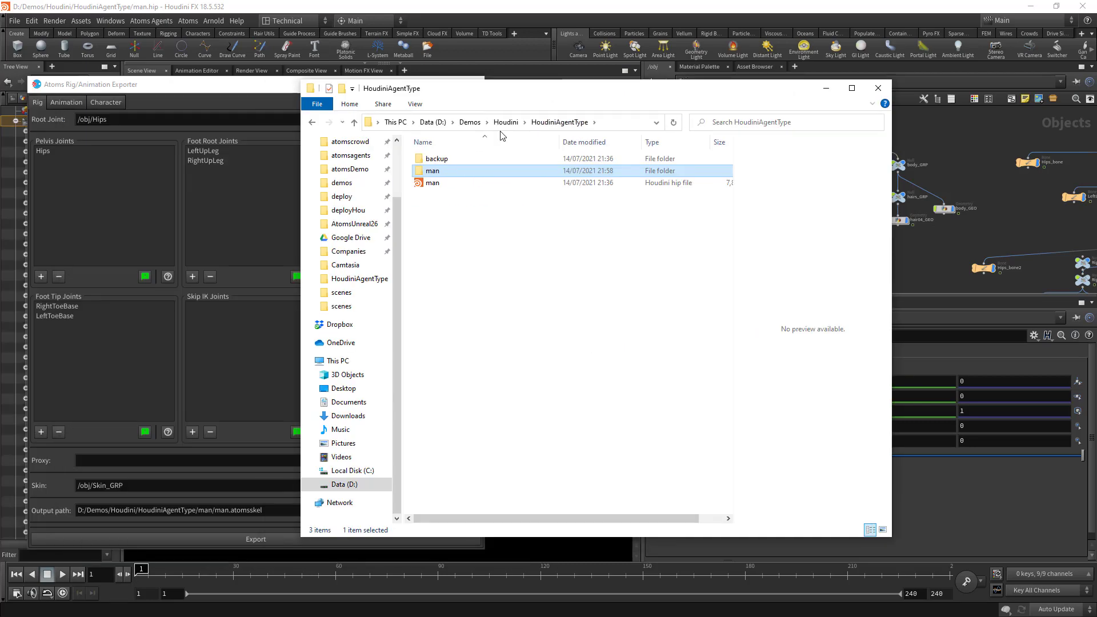
double_click(451, 171)
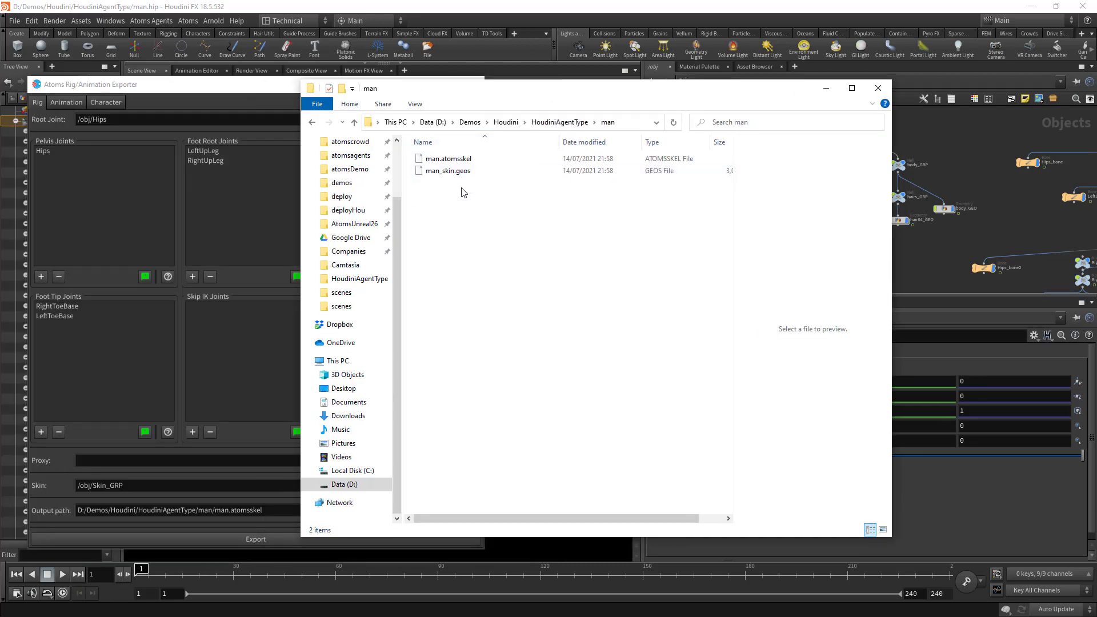
left_click(474, 158)
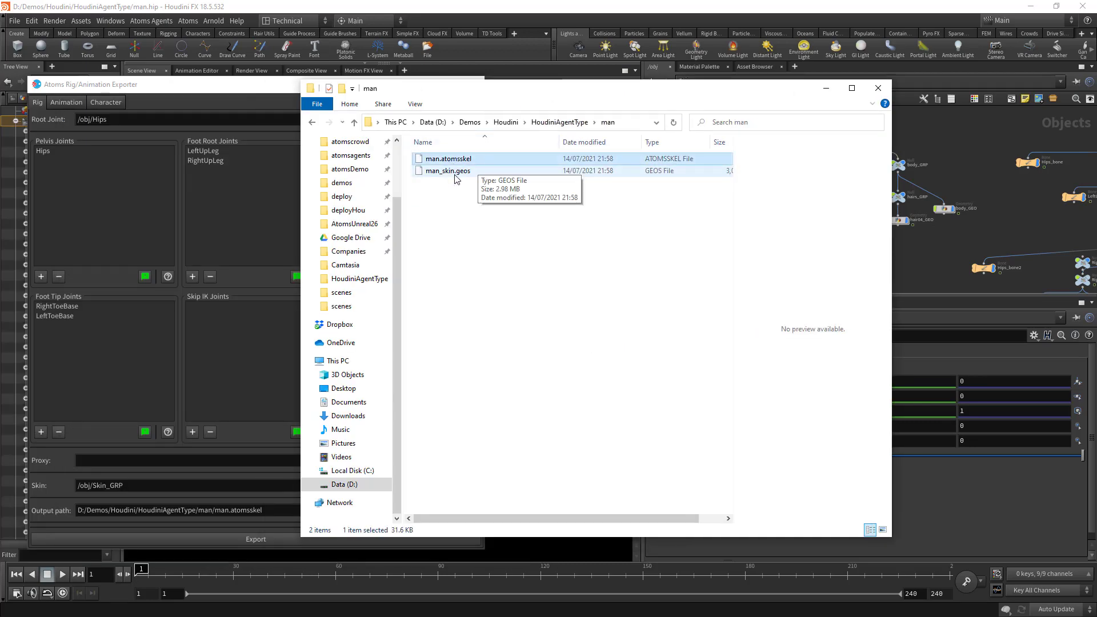
Step: Close the exporter, start a new unsaved scene, and open the initialized Atoms UI
key("alt+F4")
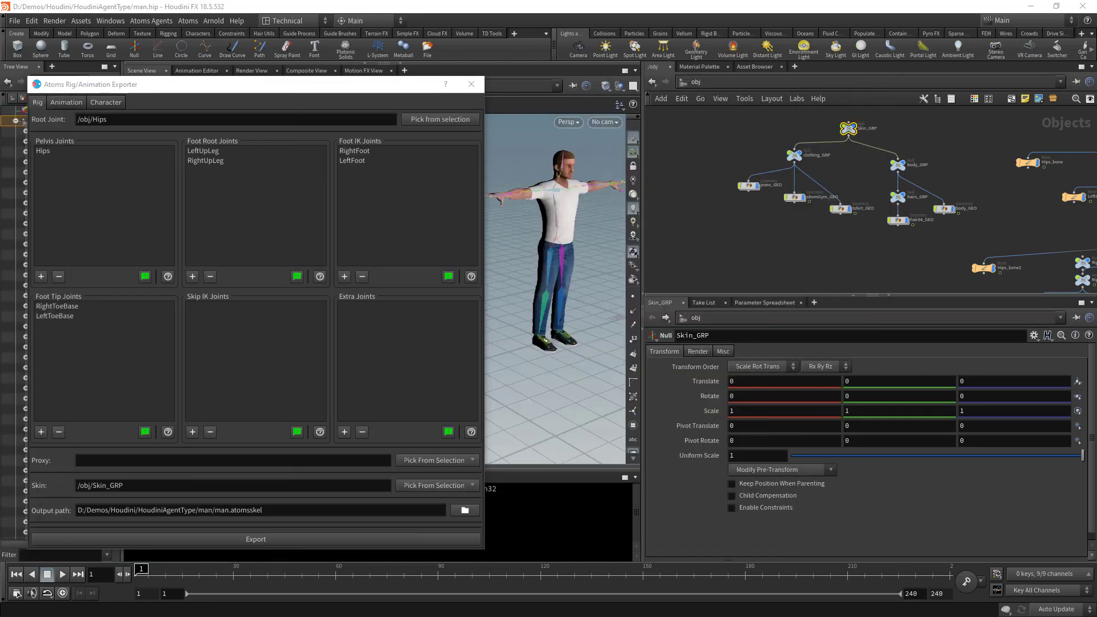
left_click(462, 85)
key("ctrl+n")
left_click(462, 232)
left_click(185, 20)
left_click(206, 173)
left_click(528, 318)
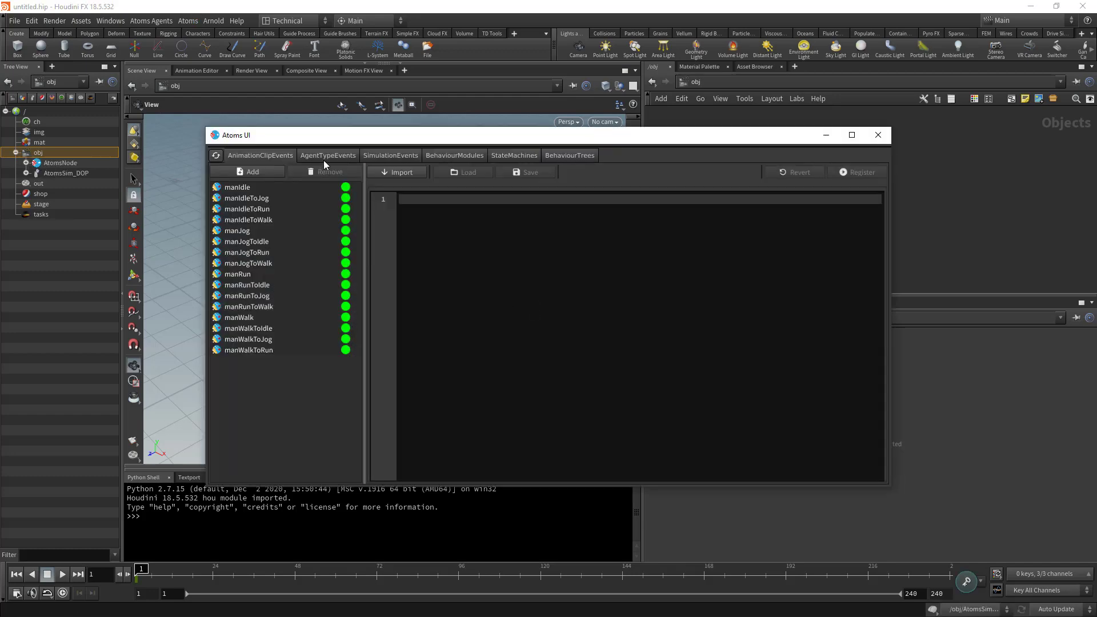
Step: Add a GUI-mode agent type event and name it myMan
left_click(324, 156)
left_click(265, 170)
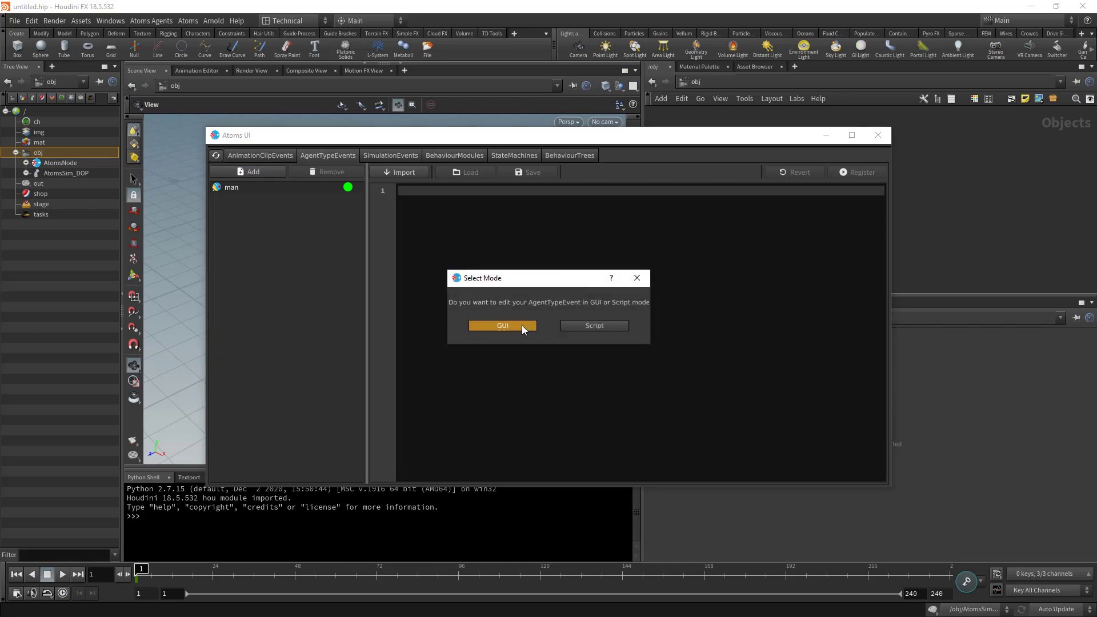
left_click(502, 325)
double_click(467, 206)
type("myMan")
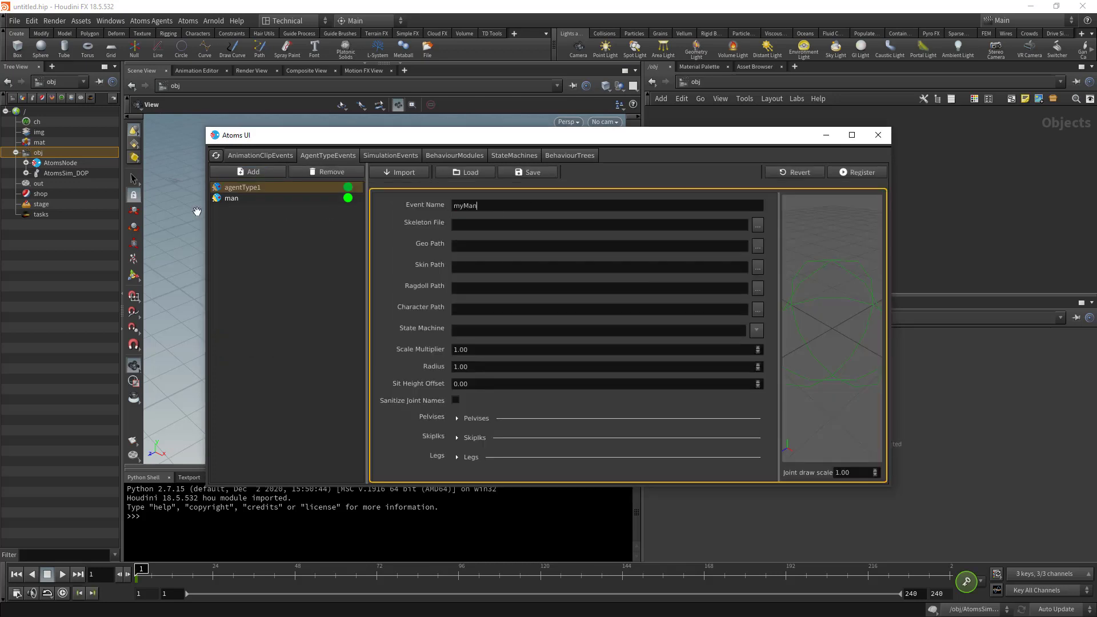
Step: Load man.atomsskel as skeleton and man_skin.geos as skin, then register myMan
left_click(758, 225)
left_click(436, 227)
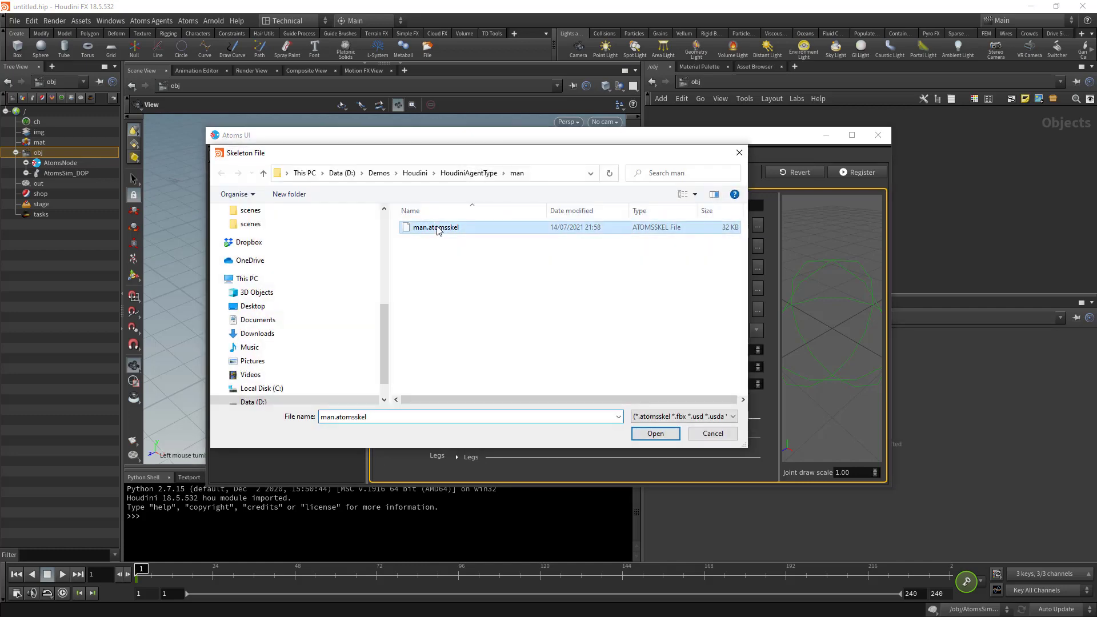
double_click(437, 229)
left_click(757, 267)
left_click(435, 226)
double_click(435, 226)
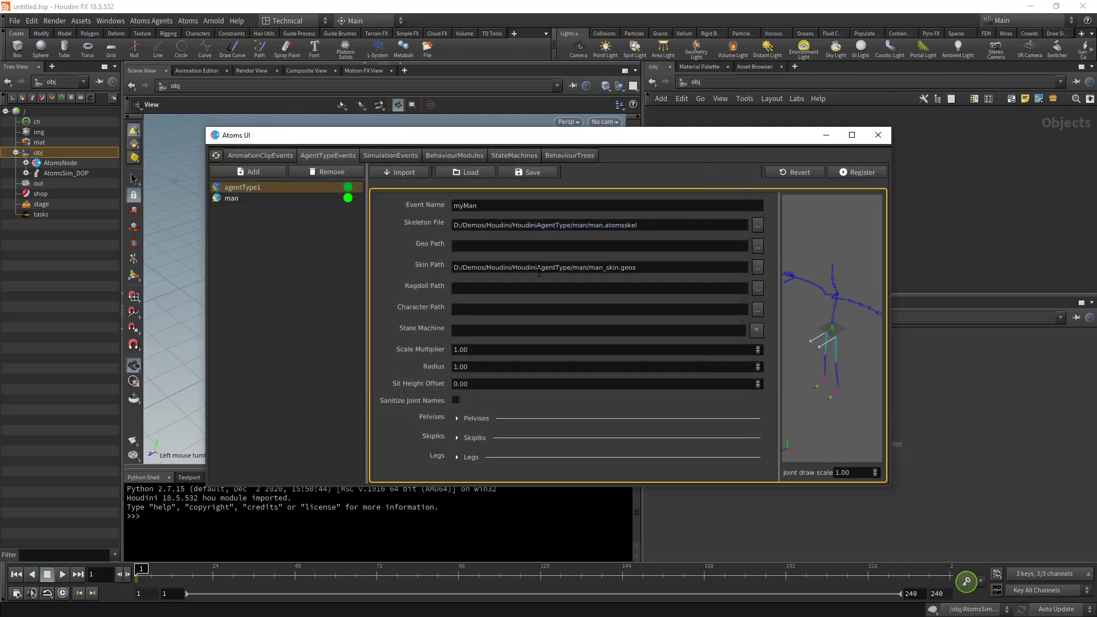
left_click(858, 176)
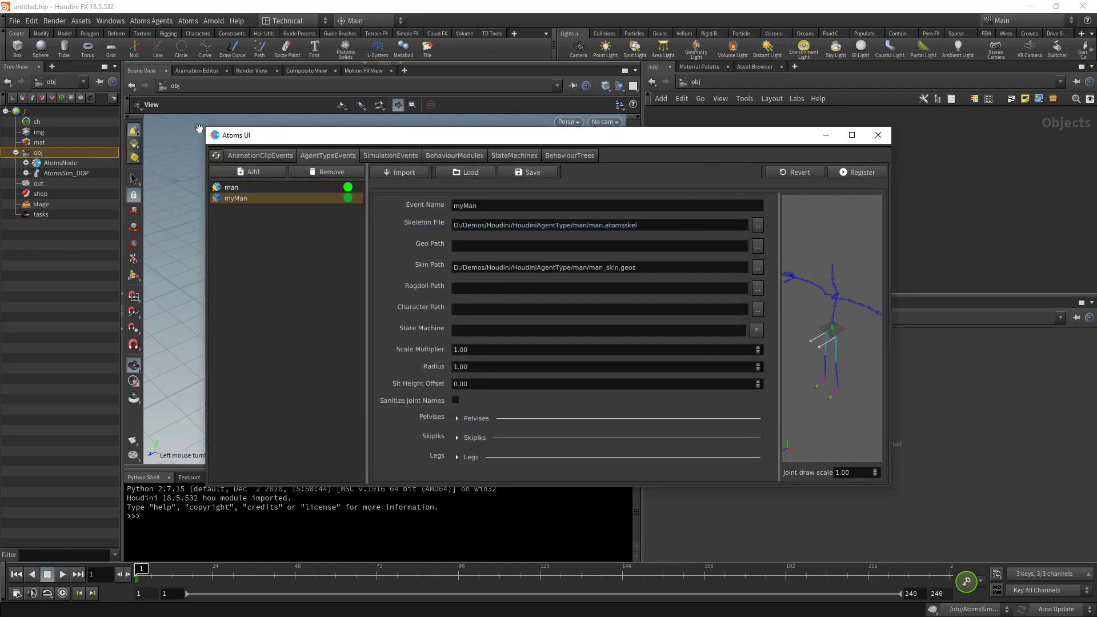
left_click_drag(204, 128, 80, 60)
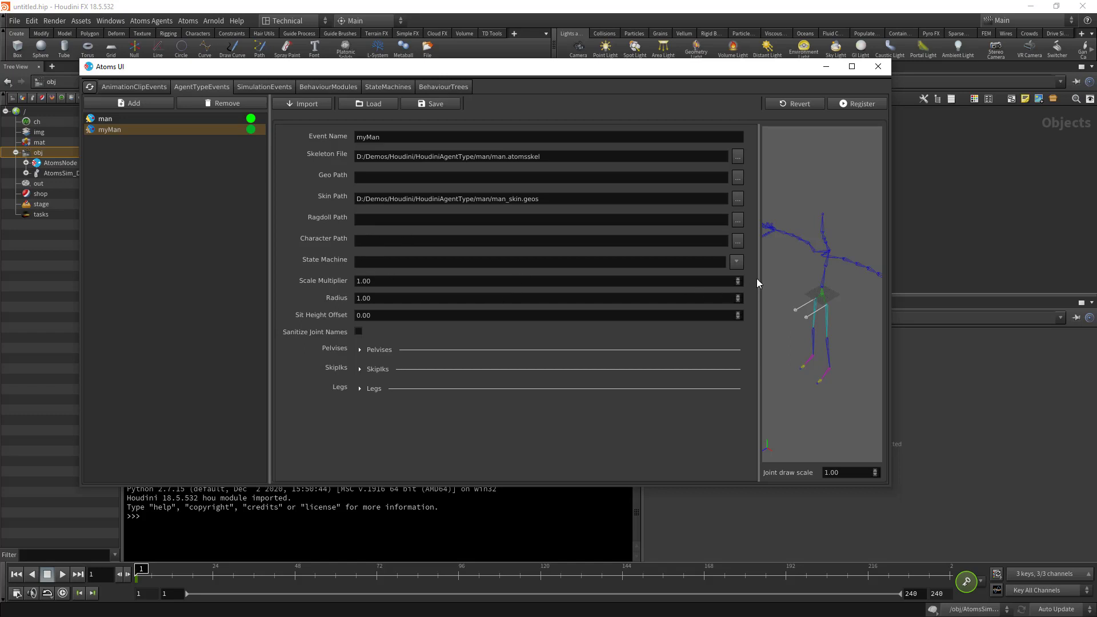
Step: Turn on Draw Skin Mesh so the preview shows myMan's textured skin over the skeleton
left_click_drag(759, 281, 699, 288)
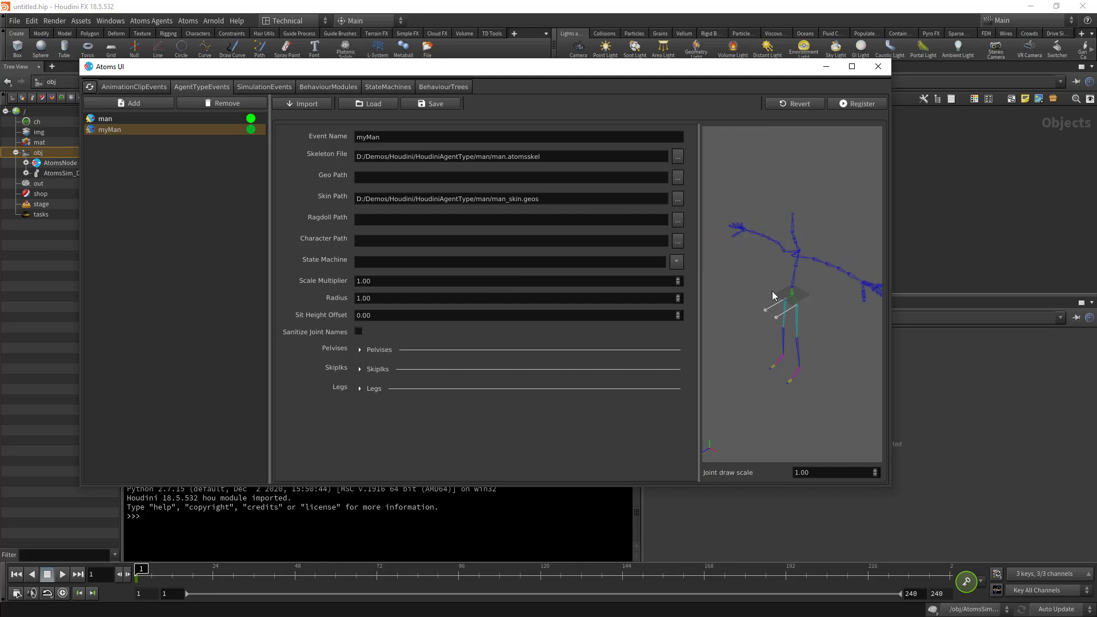
mouse_move(790, 272)
left_mouse_down()
mouse_move(773, 266)
mouse_move(800, 266)
left_mouse_up()
right_click(800, 266)
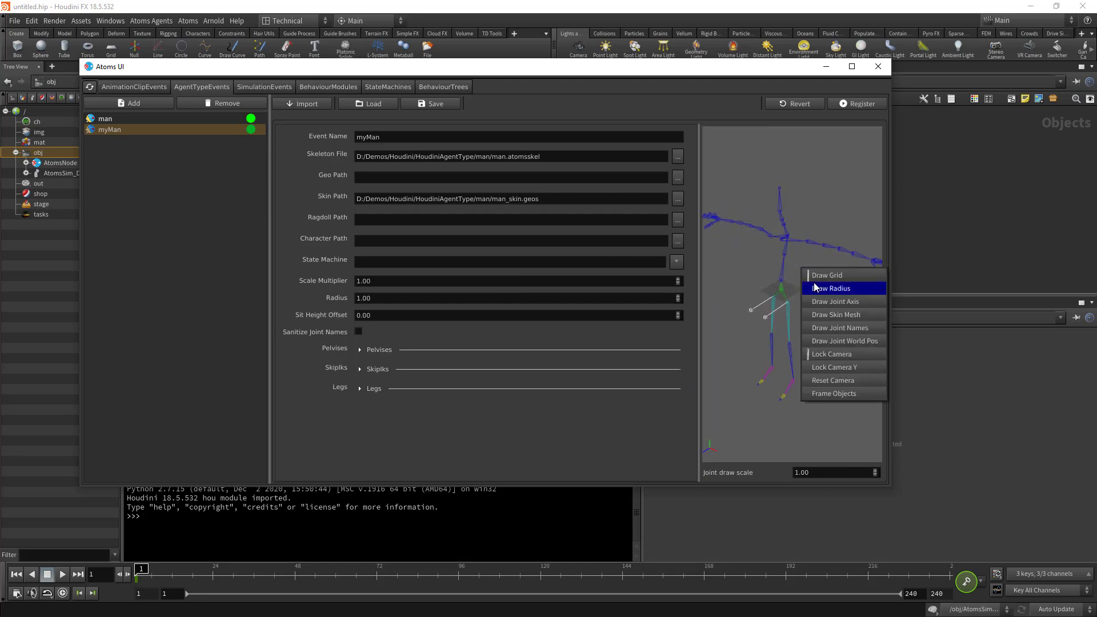
left_click(828, 314)
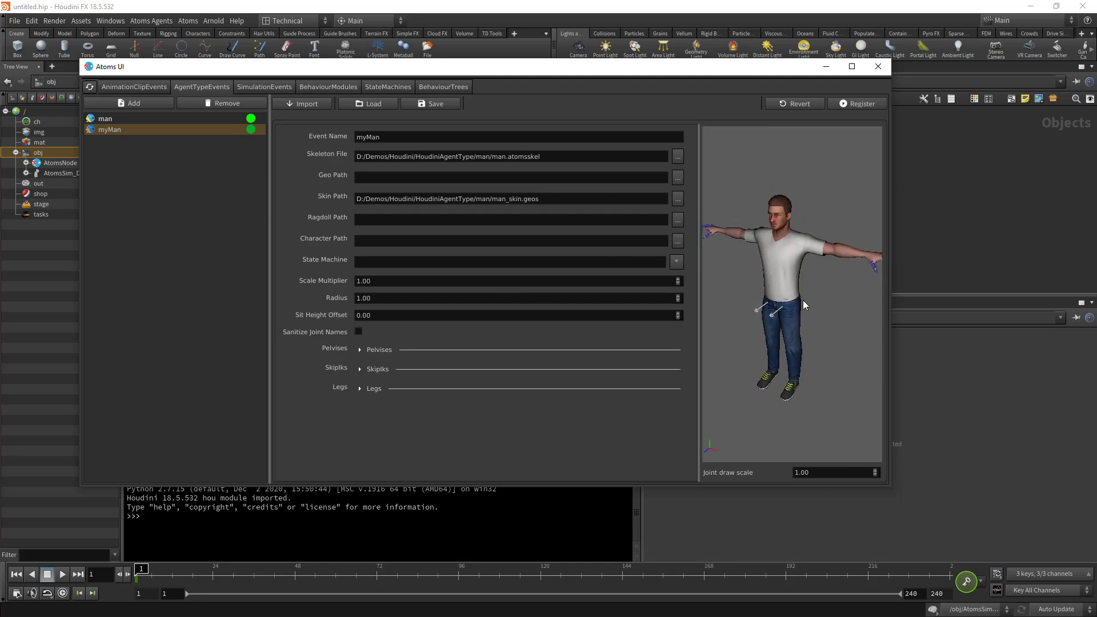
mouse_move(763, 242)
left_mouse_down()
mouse_move(793, 249)
mouse_move(776, 238)
mouse_move(774, 249)
left_mouse_up()
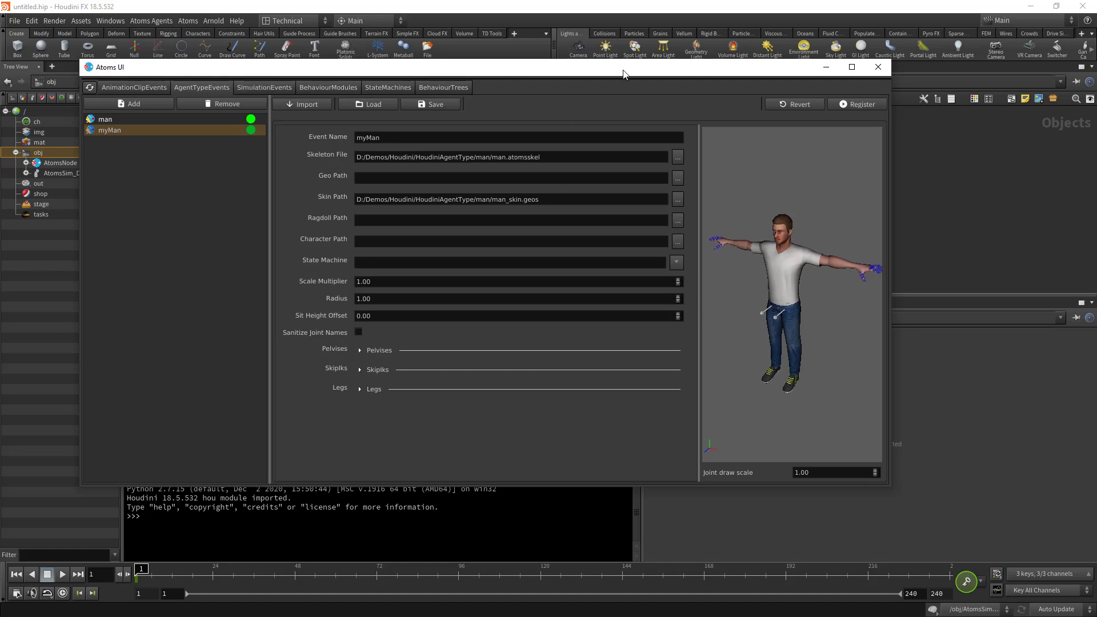
Step: Close the Atoms UI window and create a new Atoms agent group
left_click_drag(640, 73, 331, 98)
left_click(273, 53)
left_click(190, 21)
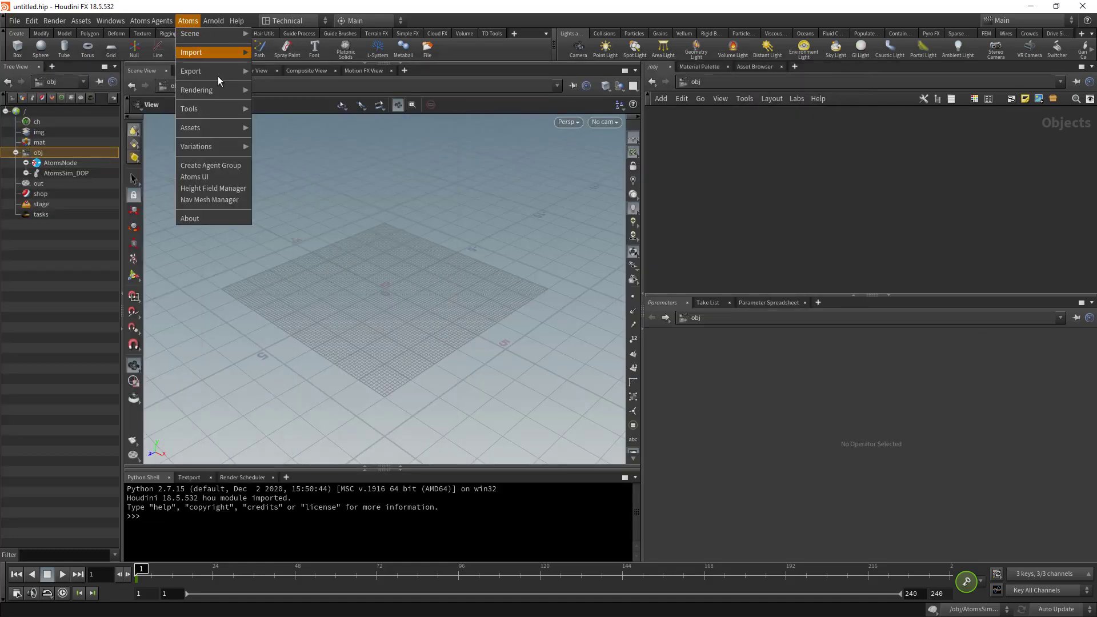
left_click(217, 165)
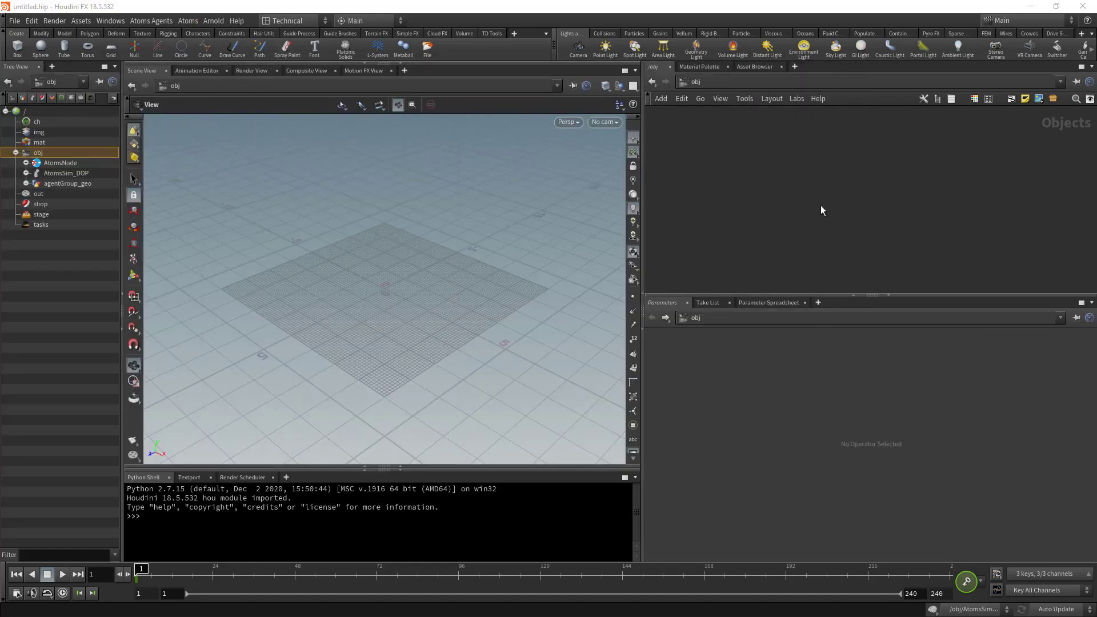
Step: Inside agentGroup_geo, select agentGroup and choose gridLayout as the behaviour module type
key("h")
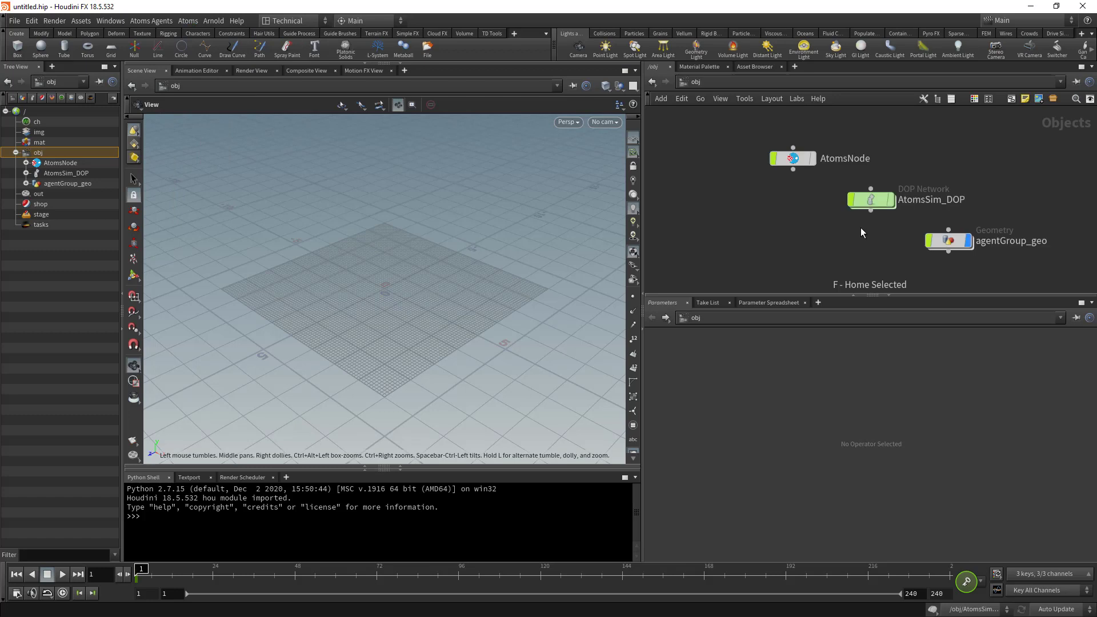
double_click(936, 244)
left_click(870, 147)
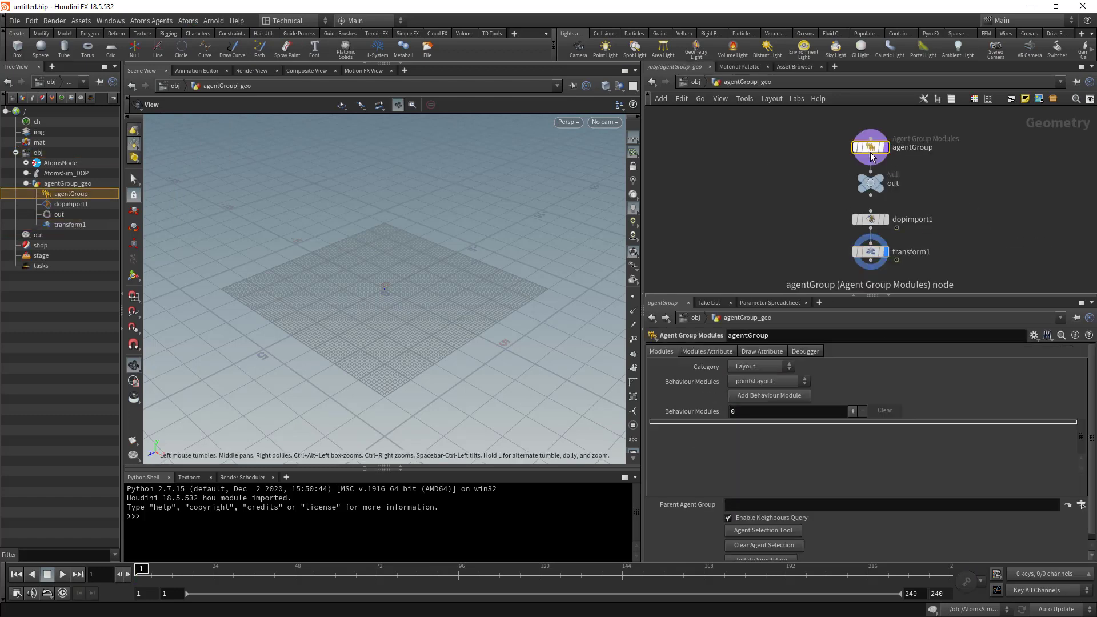
left_click(768, 381)
left_click(759, 450)
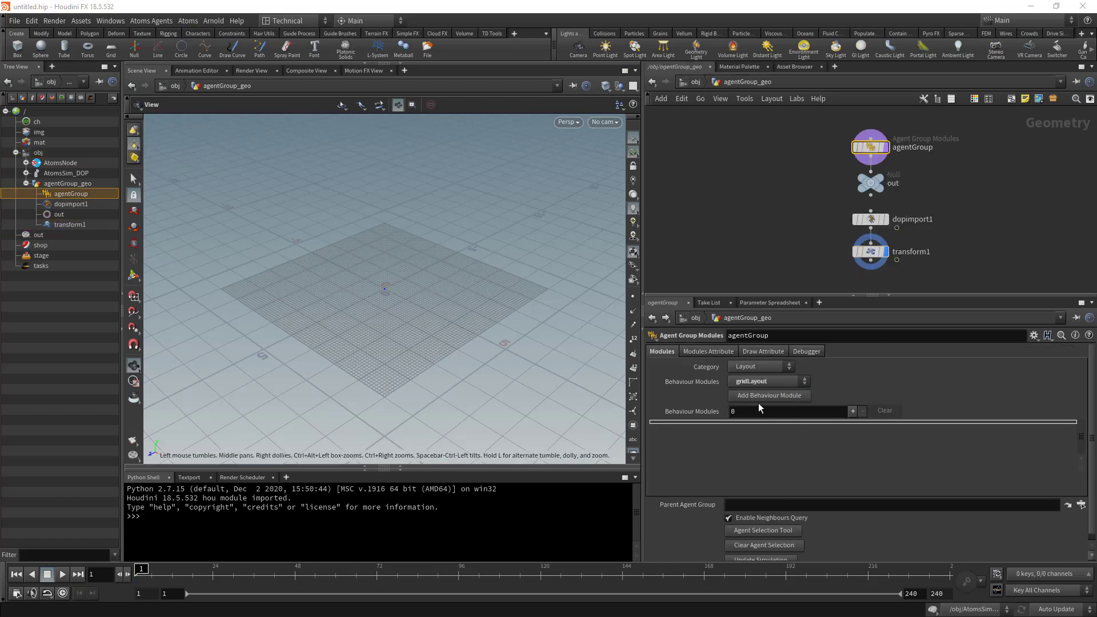
Step: Add the gridLayout behaviour module with agent type myMan
left_click(760, 398)
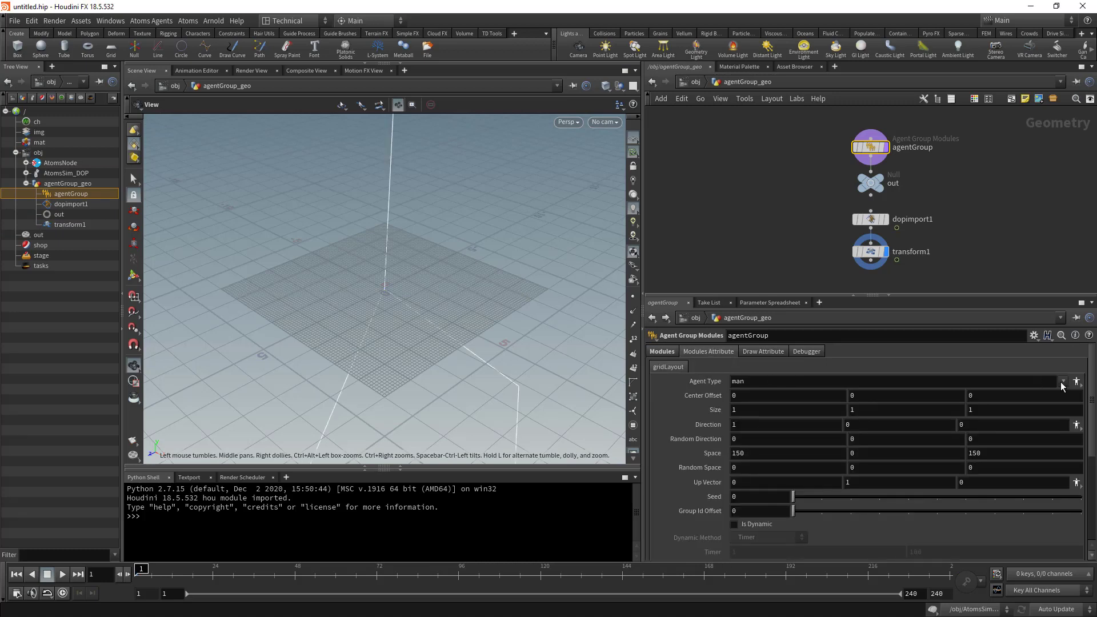
left_click(1062, 383)
left_click(1070, 401)
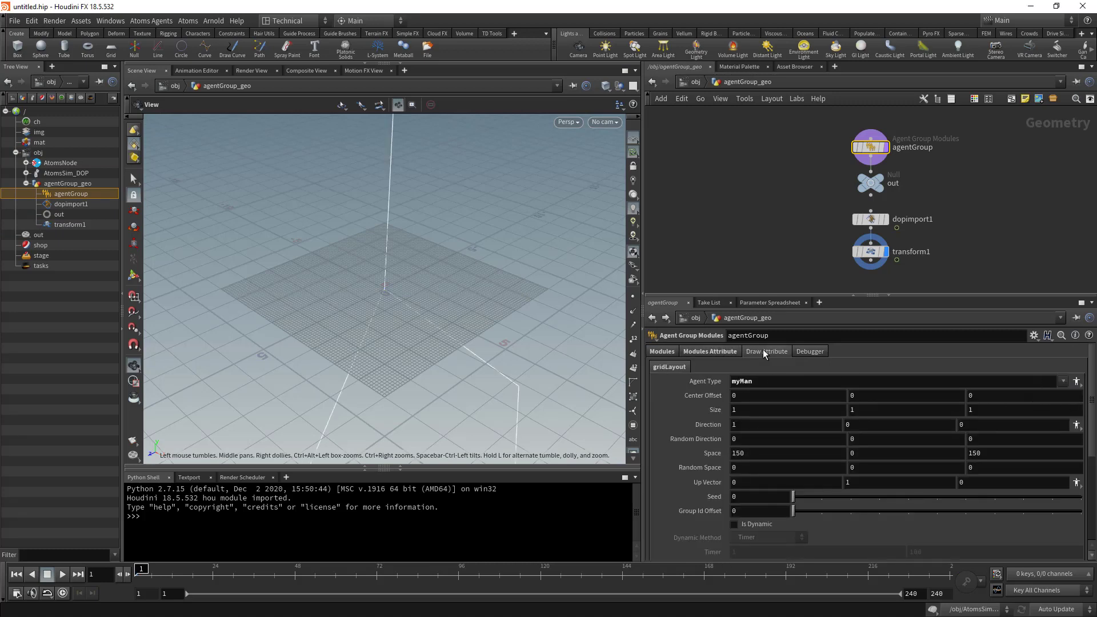
Step: Set the agent draw mode to Skin and view the skinned man agent
left_click(764, 353)
left_click(757, 366)
left_click(745, 413)
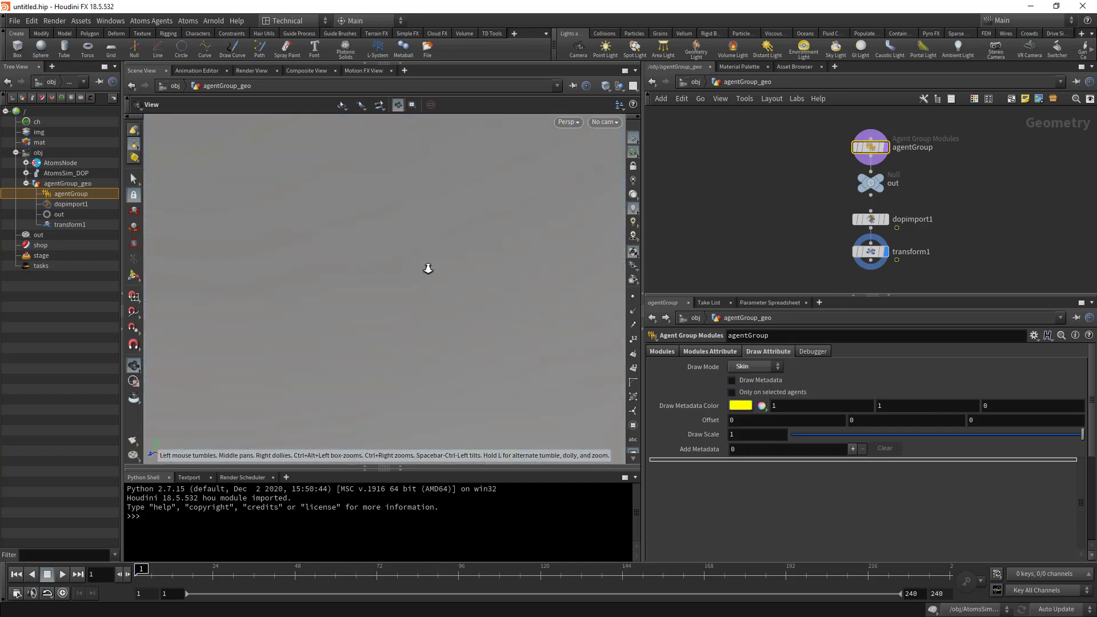
scroll(374, 259, "down", 10)
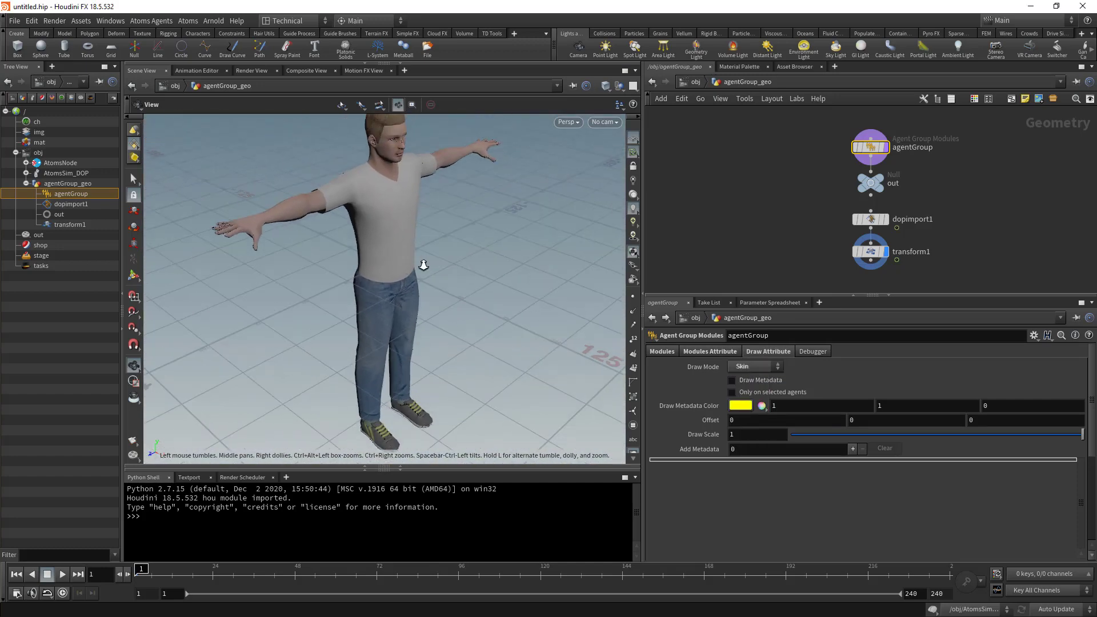
mouse_move(423, 265)
left_mouse_down()
mouse_move(421, 289)
mouse_move(441, 274)
mouse_move(426, 266)
left_mouse_up()
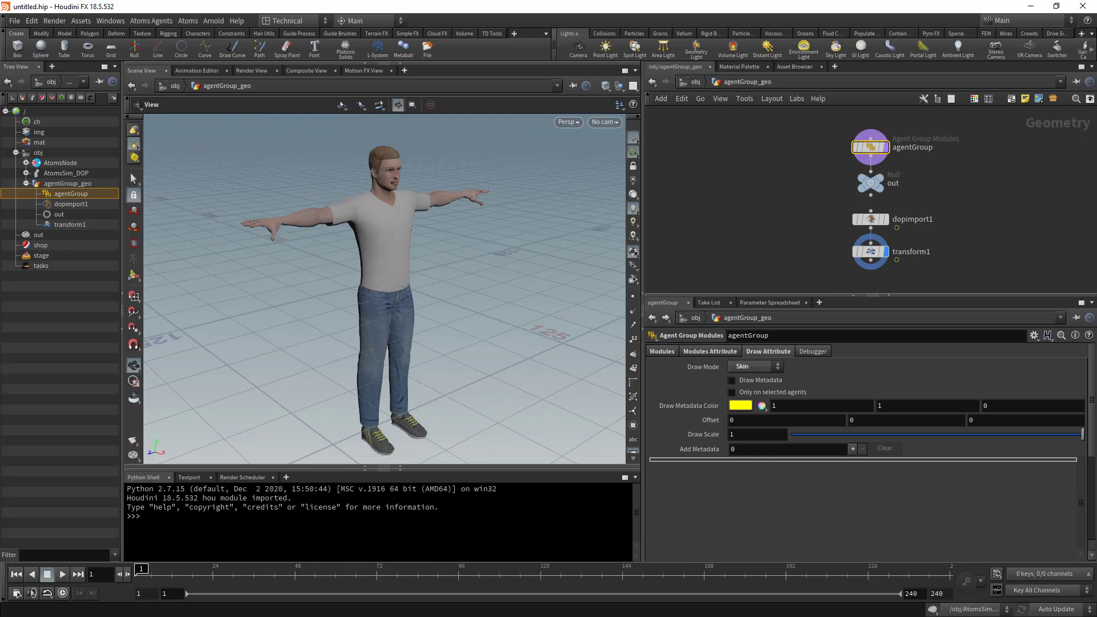